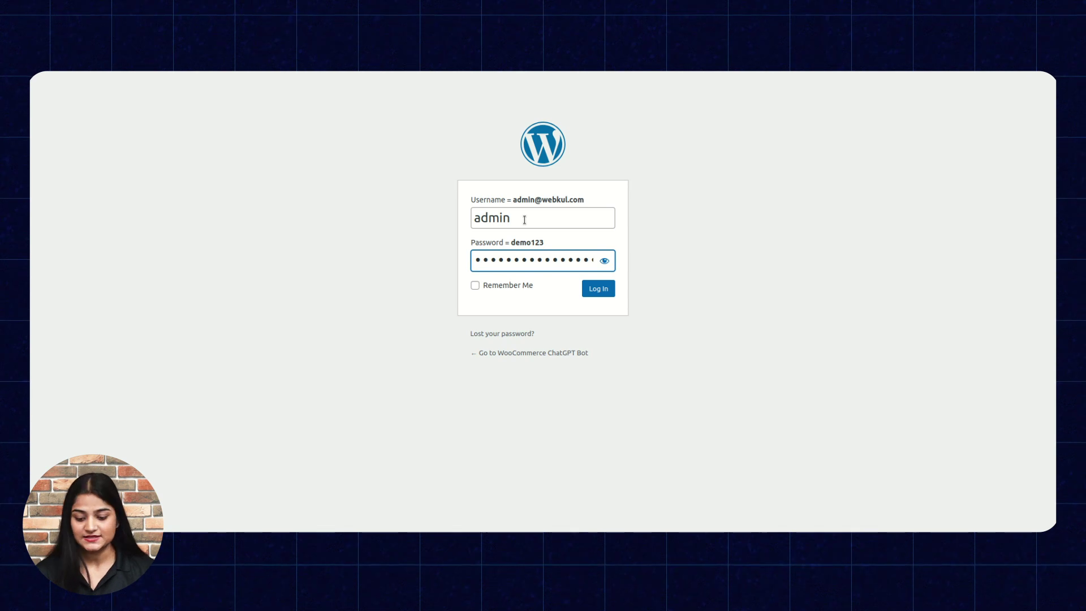
- Log in to the WordPress admin and open the ChatGPT Bot dashboard under Webkul WC Addons
click(603, 295)
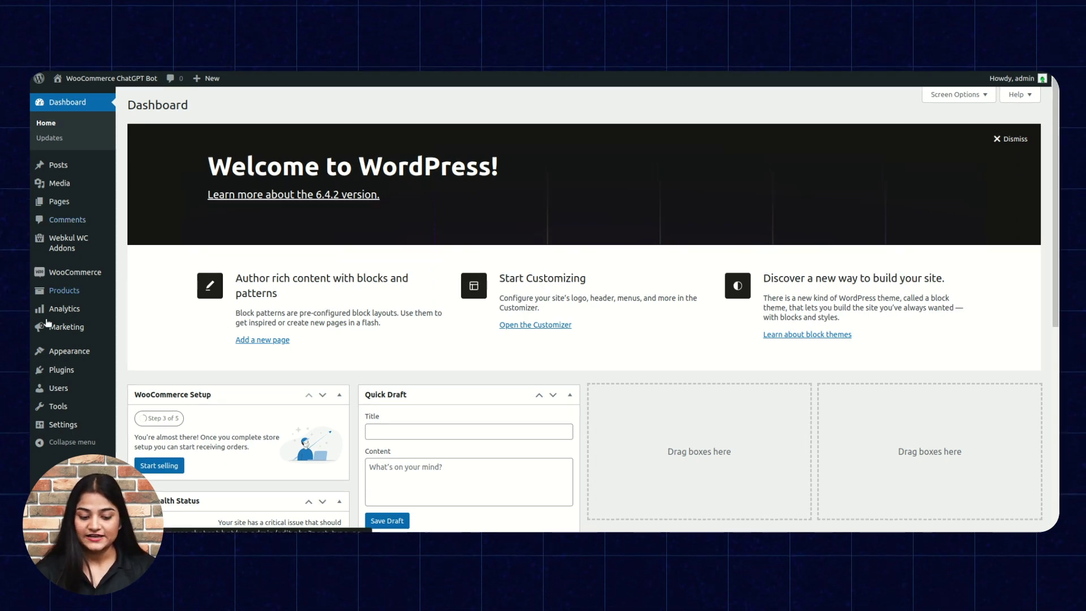
mouse_move(50, 251)
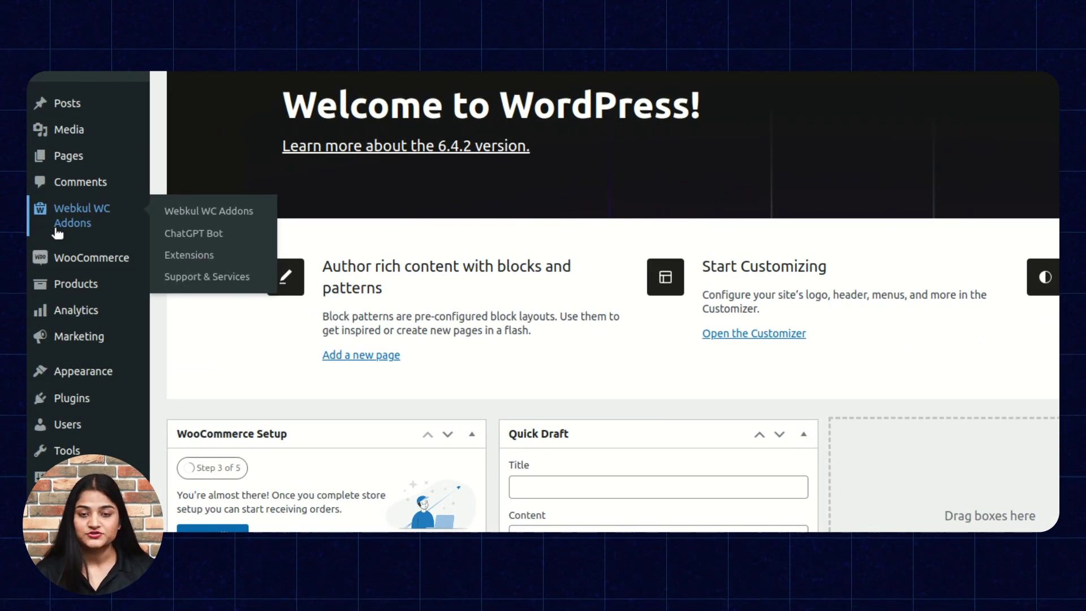
click(202, 236)
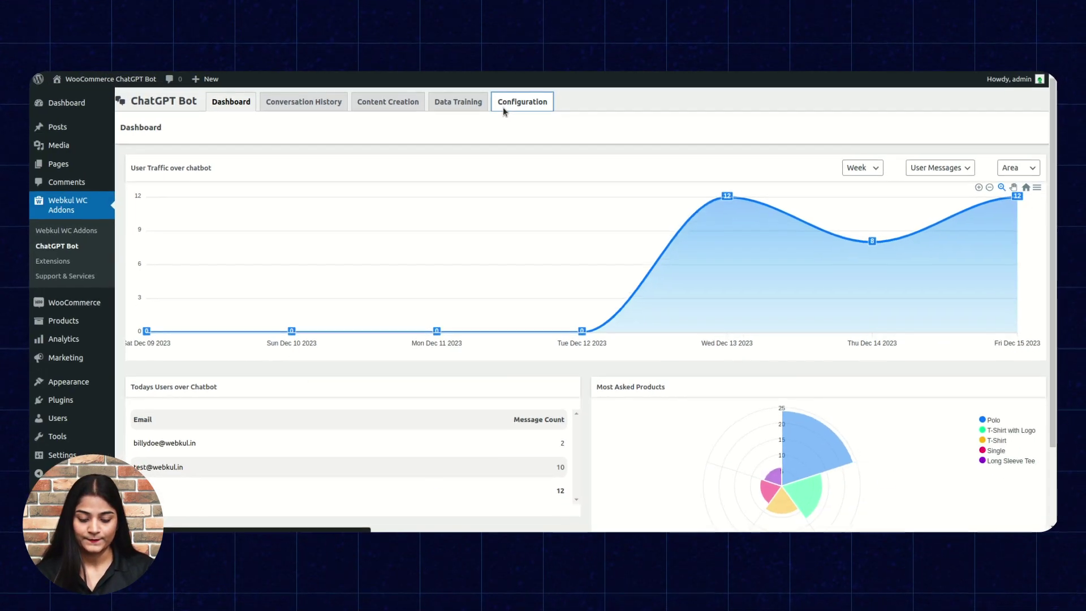
- Open the bot's Configuration tab and scroll to Chat Box Settings ('WooCommerce Bot', position Right)
click(485, 94)
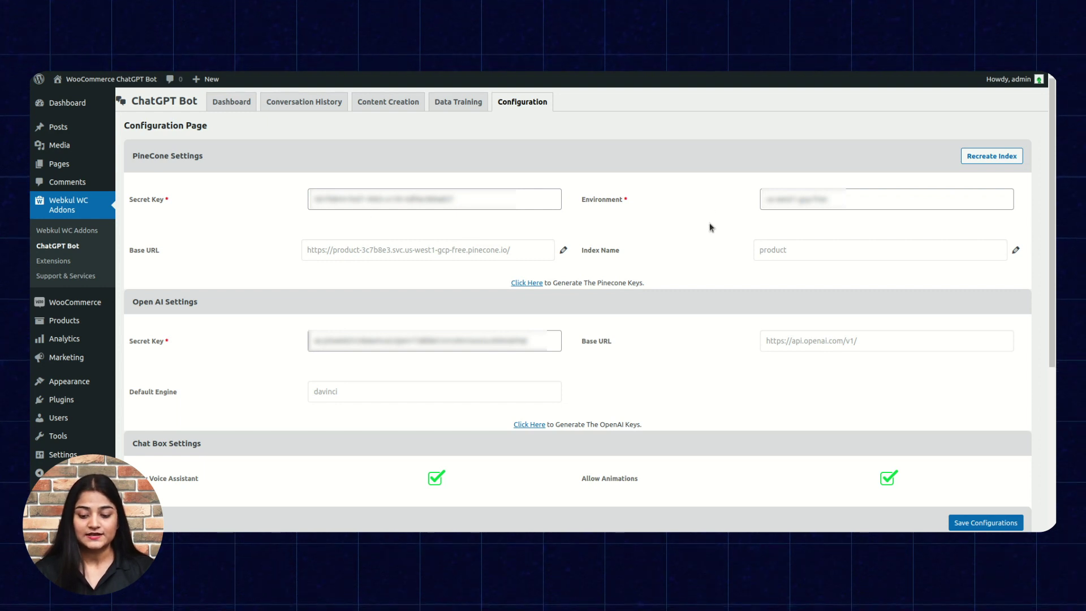
scroll(668, 308, down, 3)
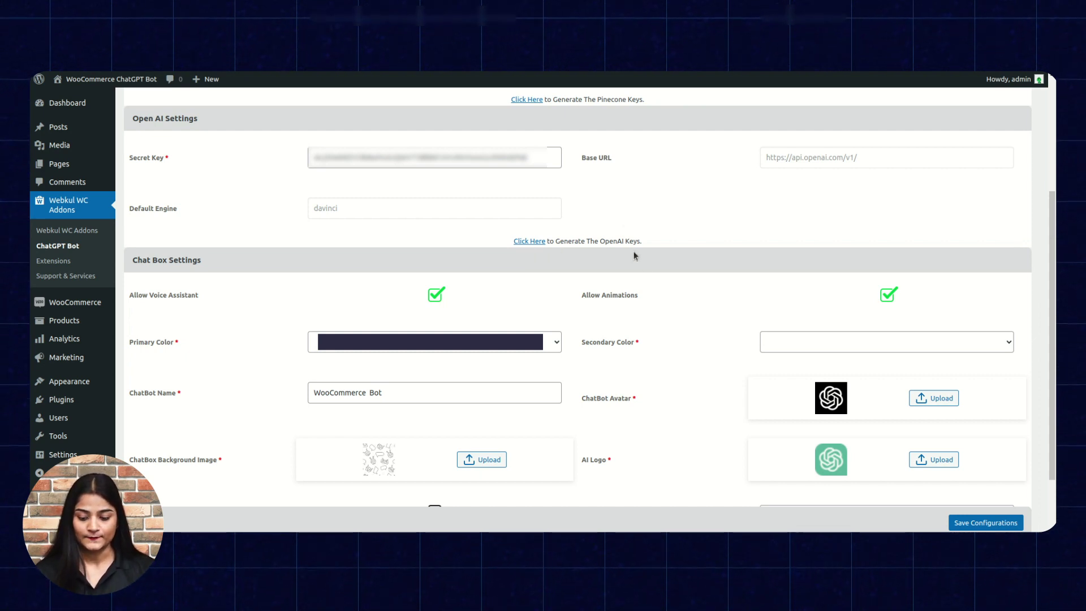
scroll(641, 277, down, 2)
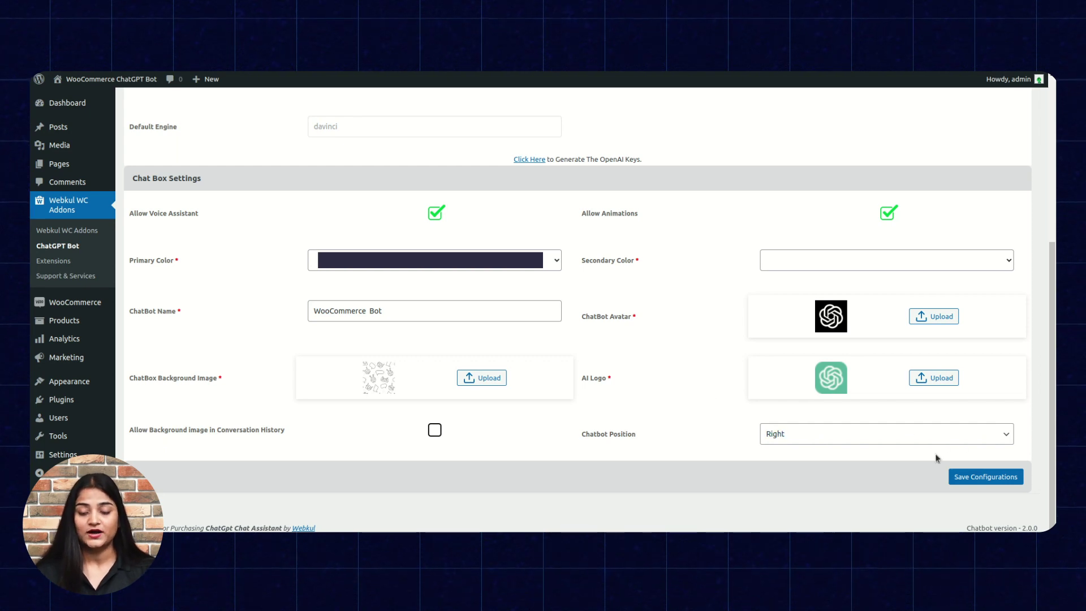
- Save the configuration and check Data Training, where all 18 products show Complete
click(985, 476)
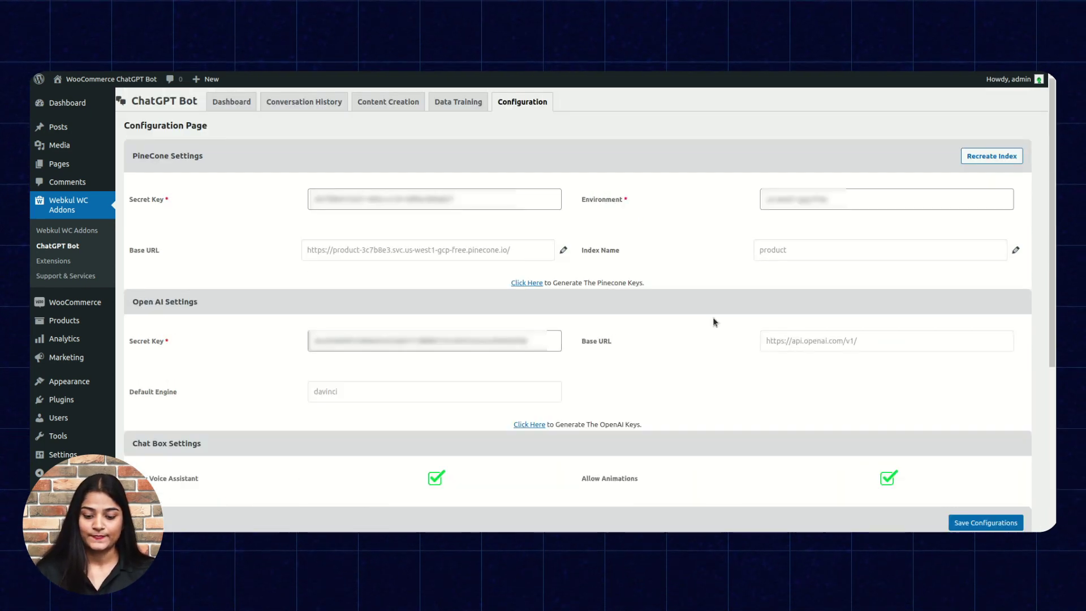
click(456, 106)
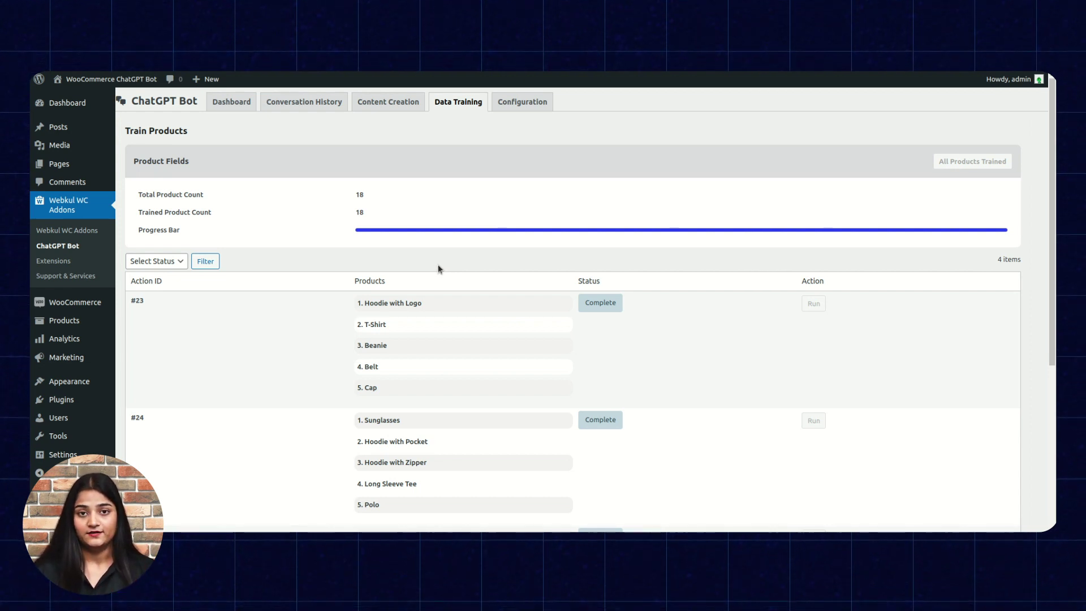
- On Content Creation, request a ChatGPT title suggestion for the topic 'MObile'
click(383, 107)
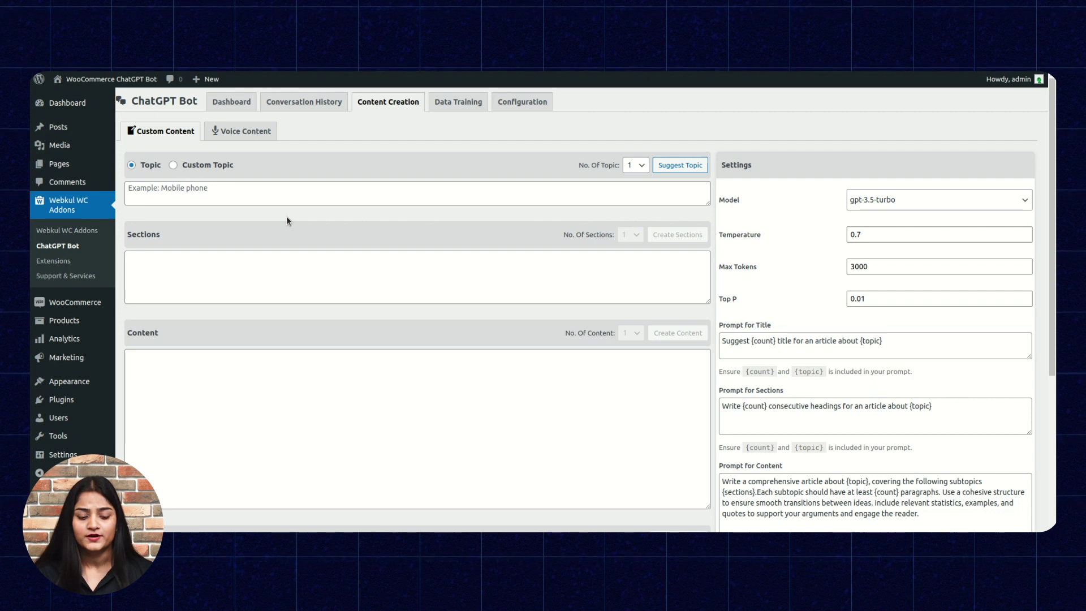
click(330, 190)
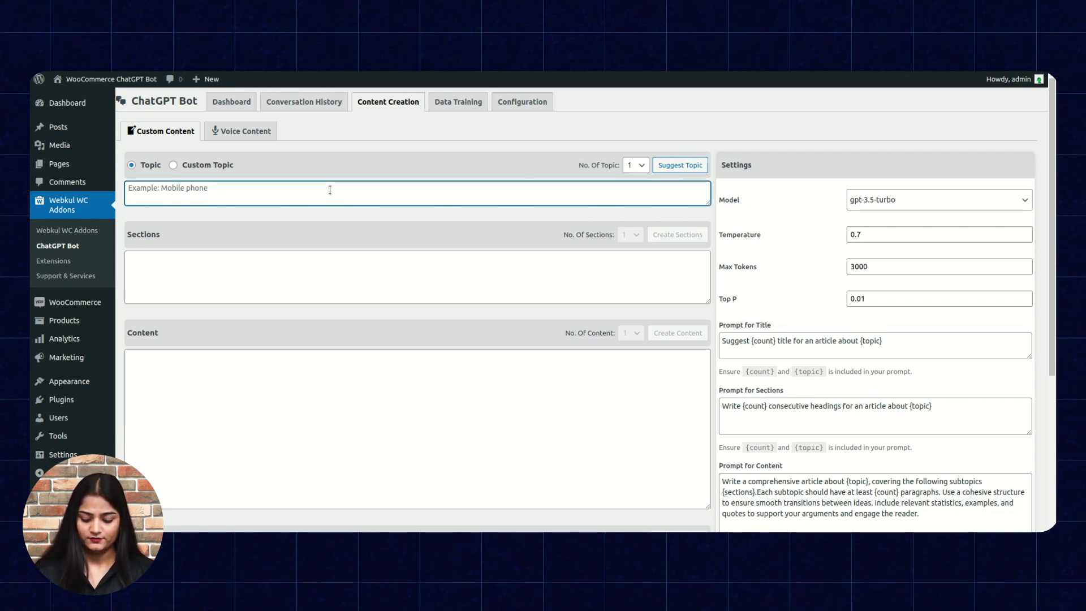
text(MObile)
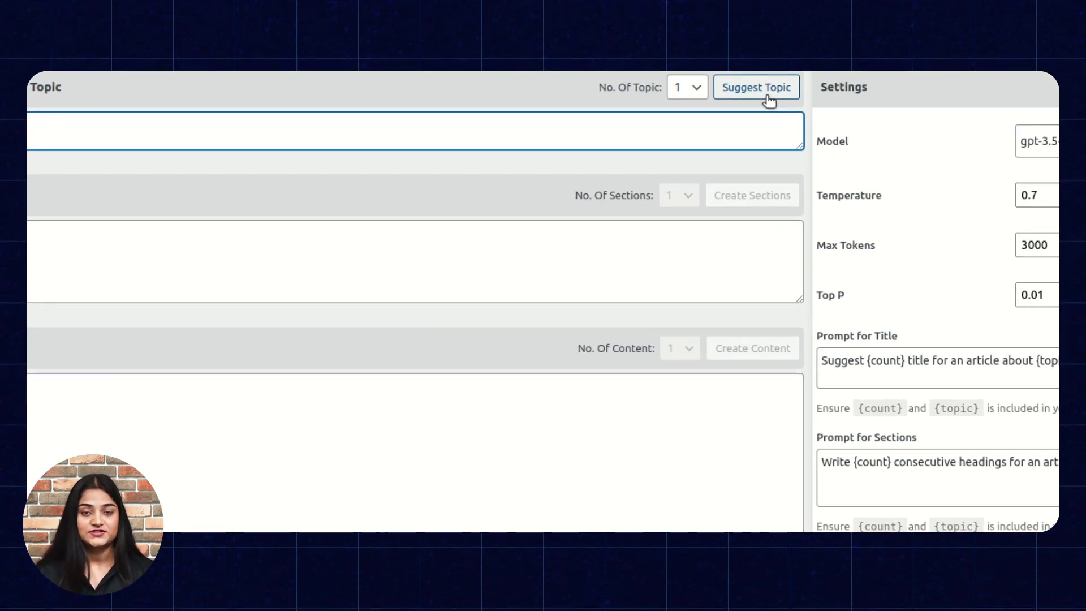
click(685, 169)
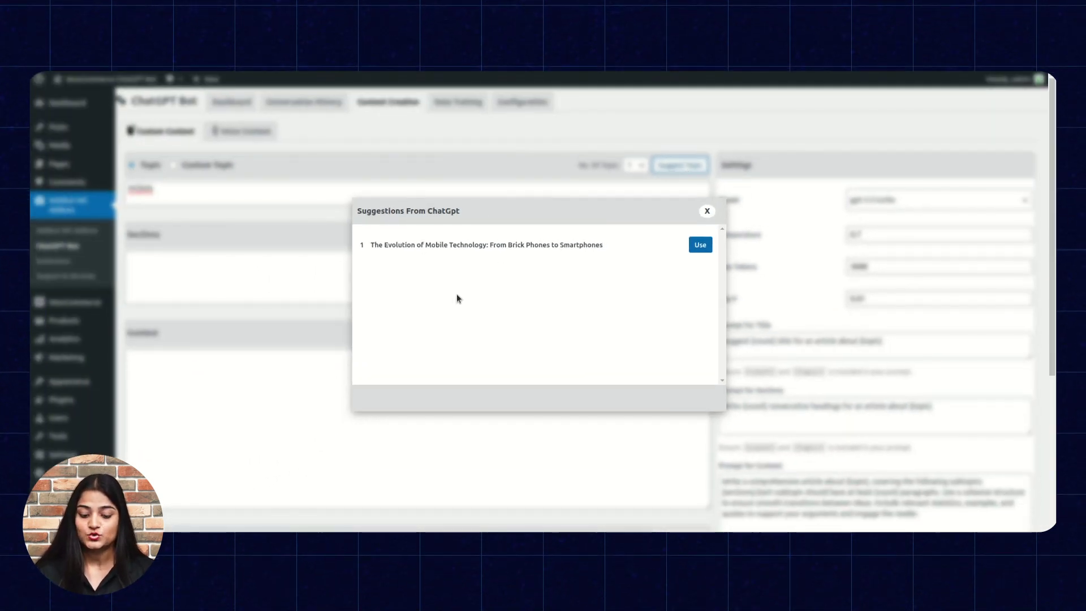
- Use the suggested title, generate and review the full article, and request an excerpt
click(699, 247)
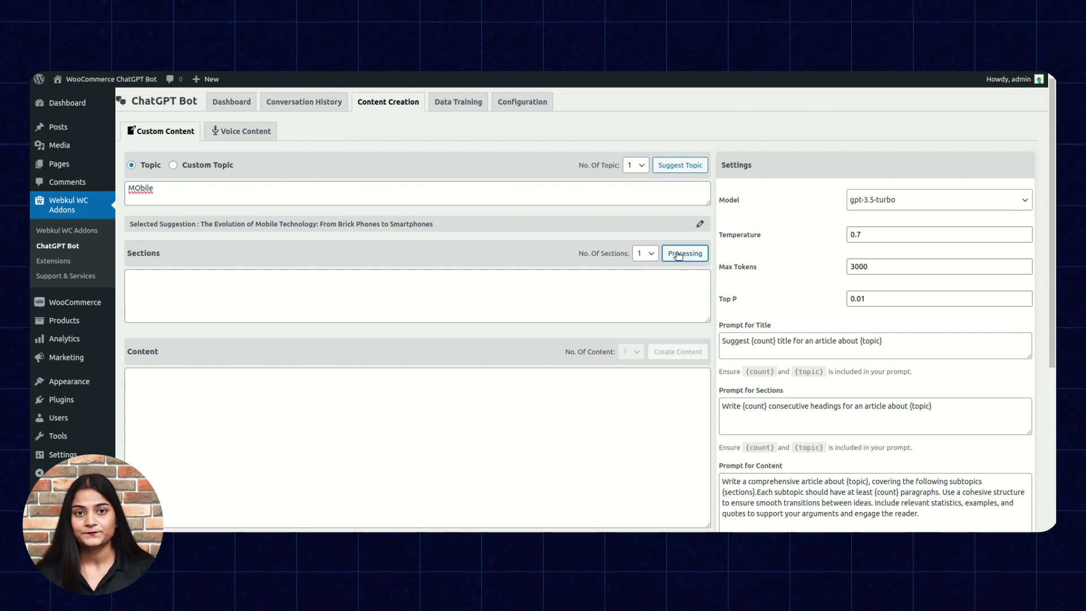
scroll(504, 351, down, 2)
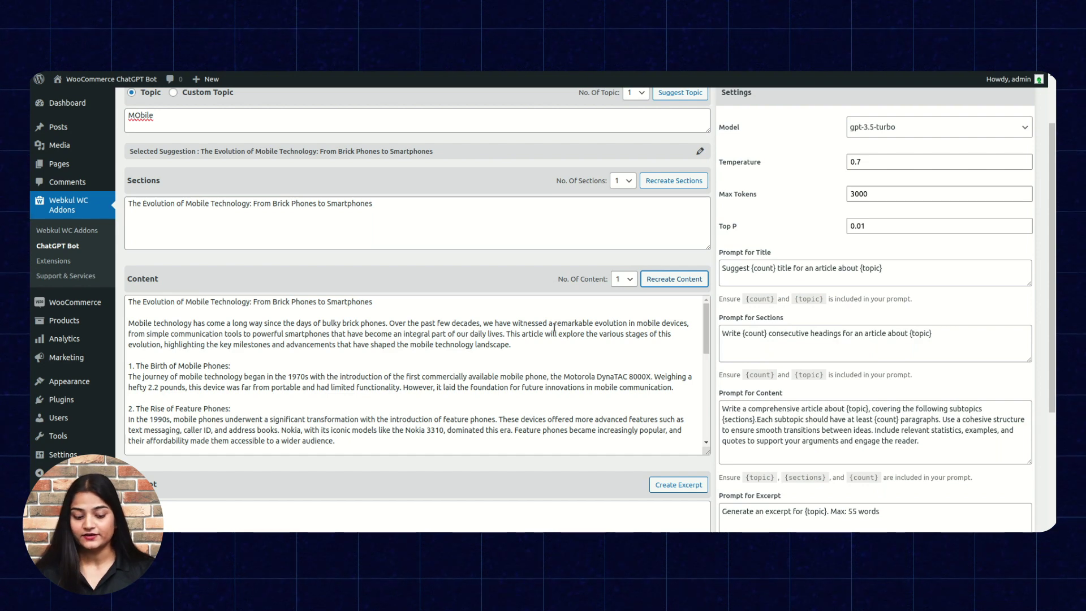
scroll(554, 327, down, 10)
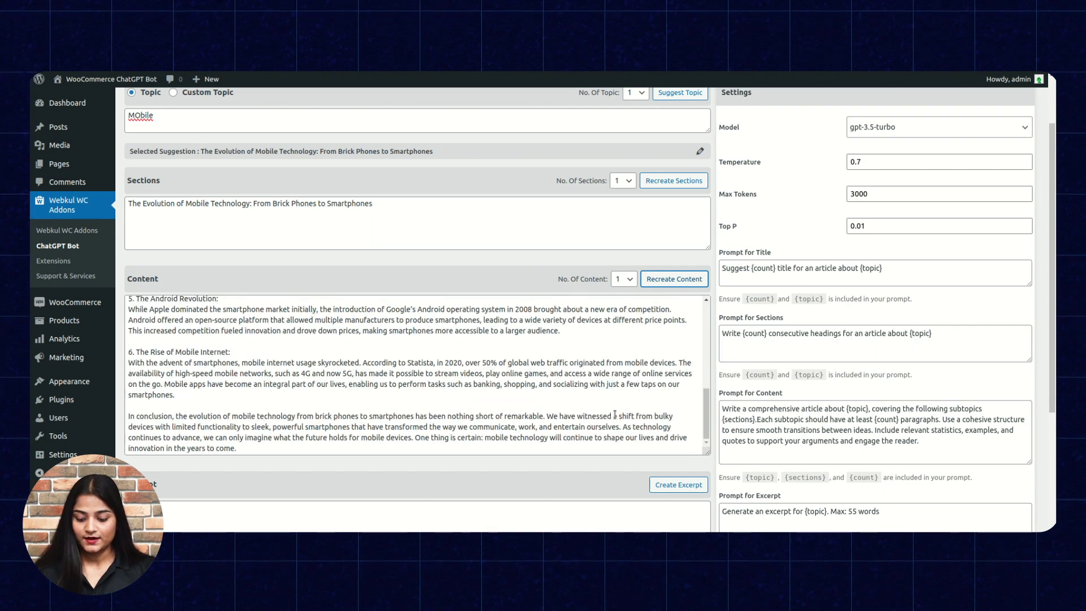
scroll(606, 463, down, 3)
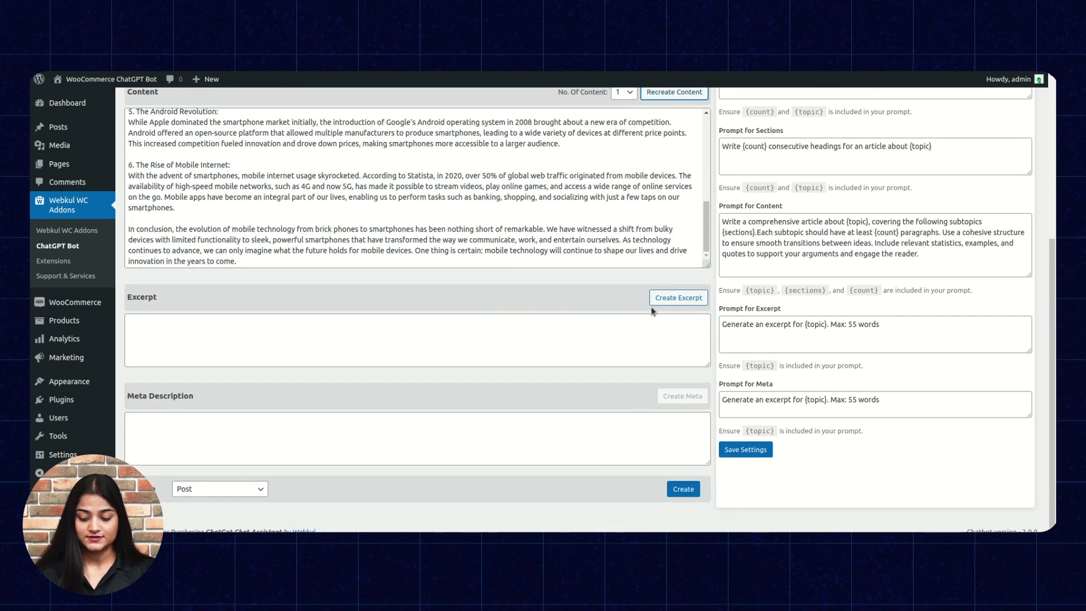
click(680, 299)
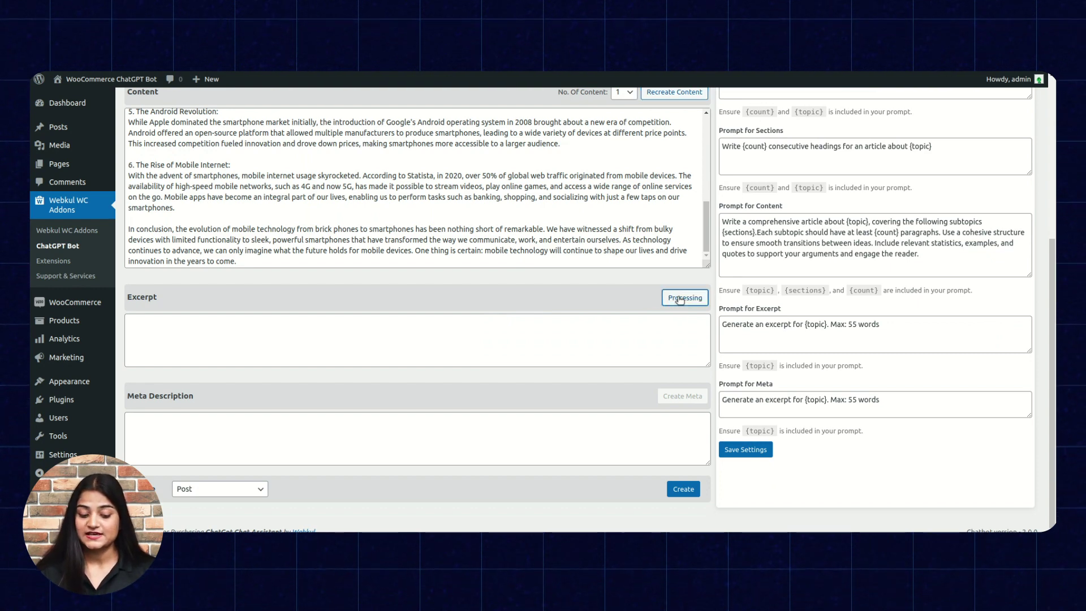
- Generate the meta description, keep the type on Post, and create the post
click(687, 395)
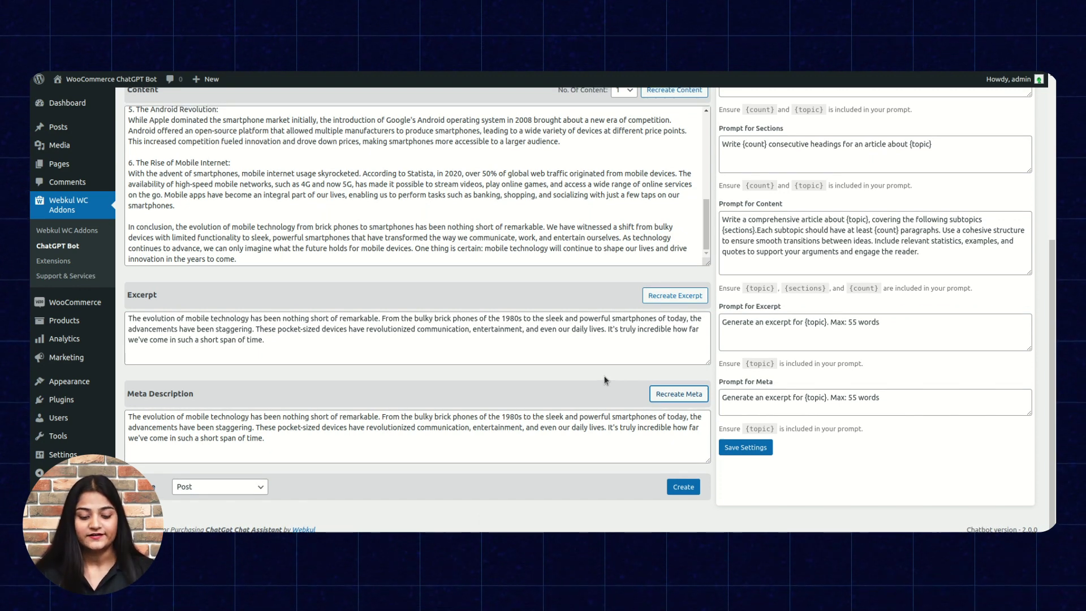
click(214, 489)
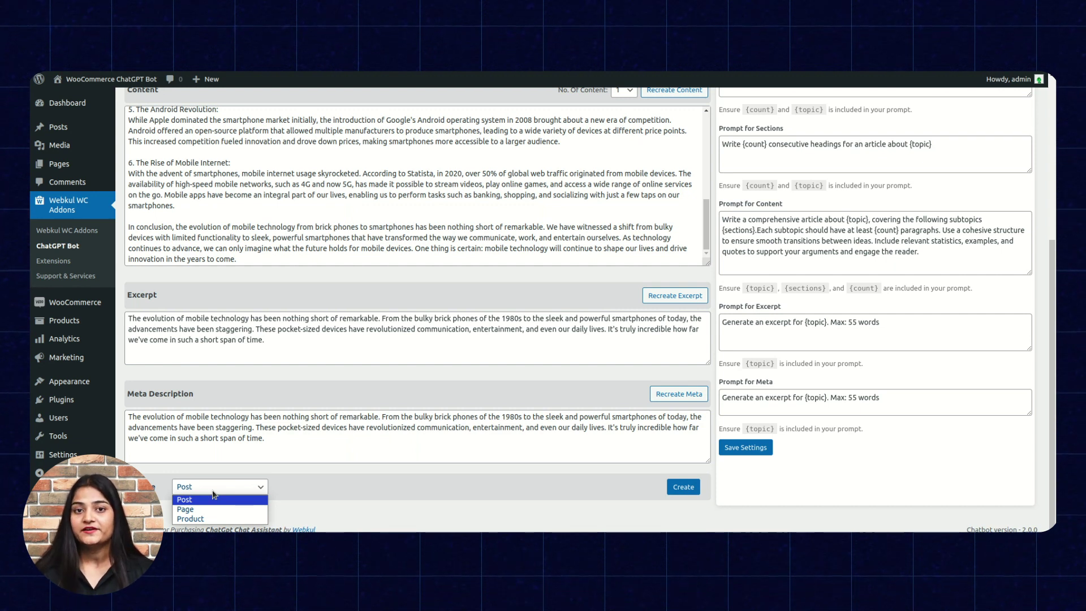
click(681, 491)
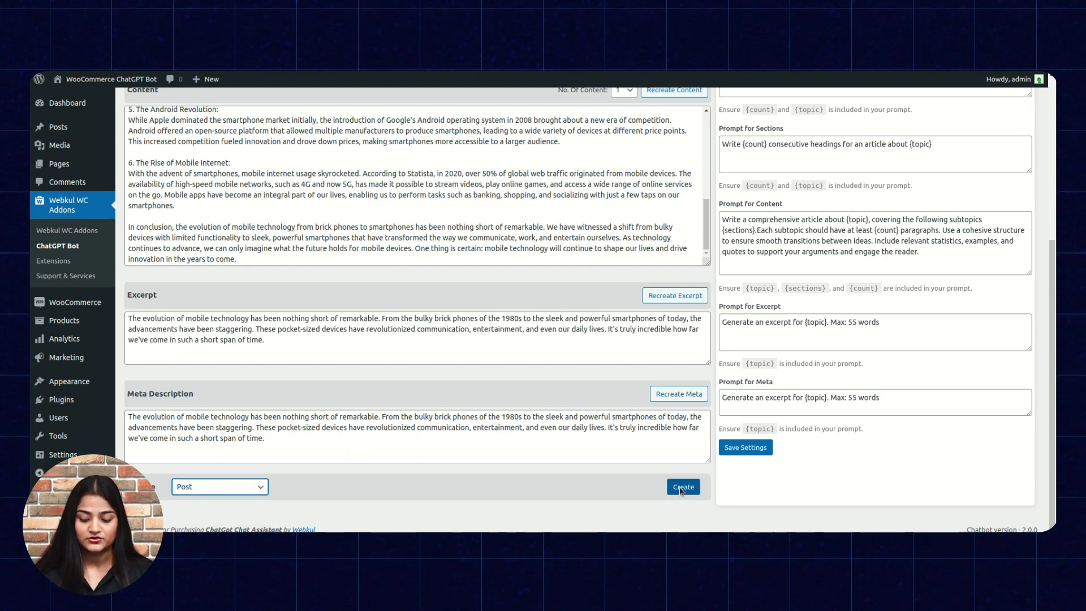
click(681, 490)
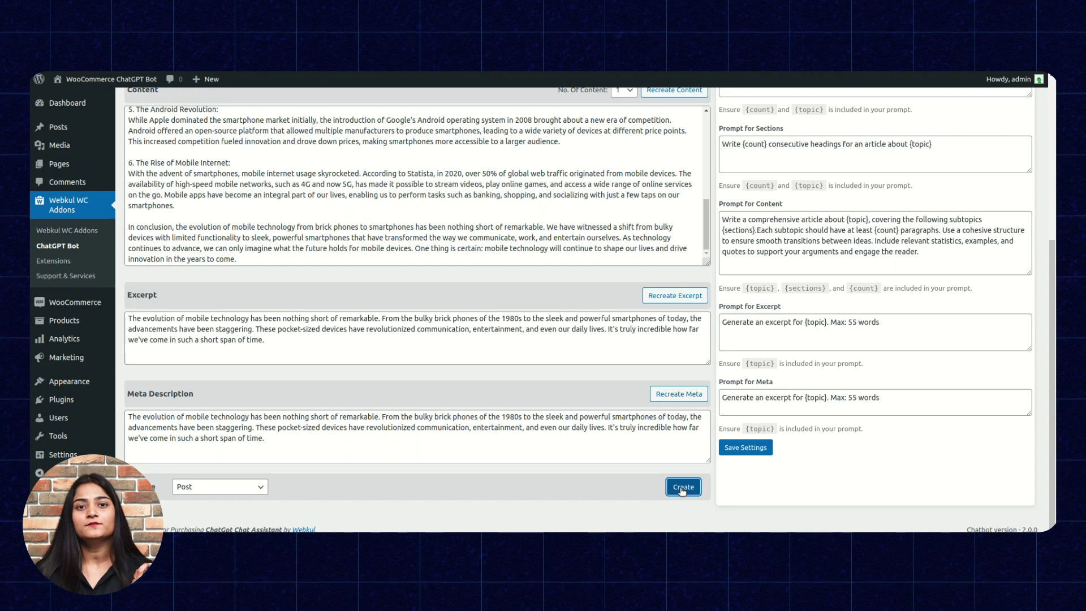
scroll(529, 265, up, 2)
scroll(529, 264, up, 3)
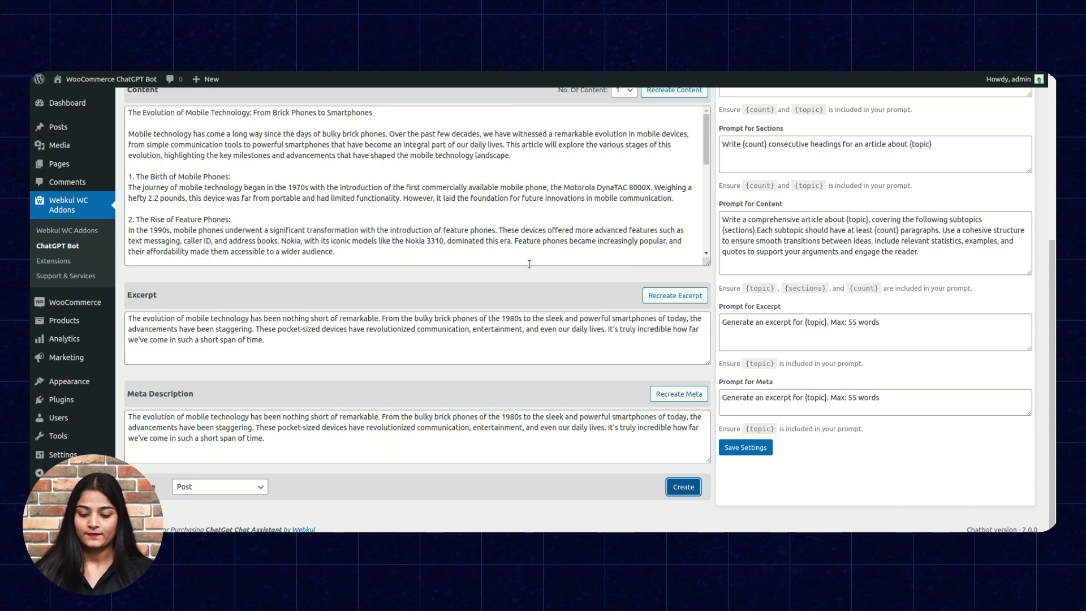
scroll(549, 308, up, 5)
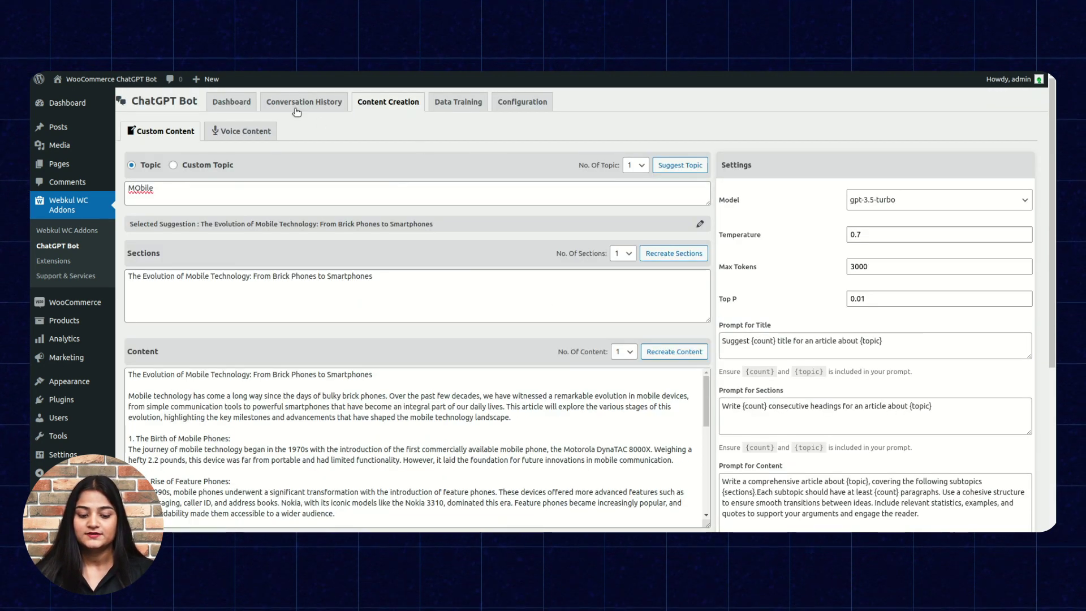
- Pass through the voice content creation page, then open the Conversation History tab
click(255, 131)
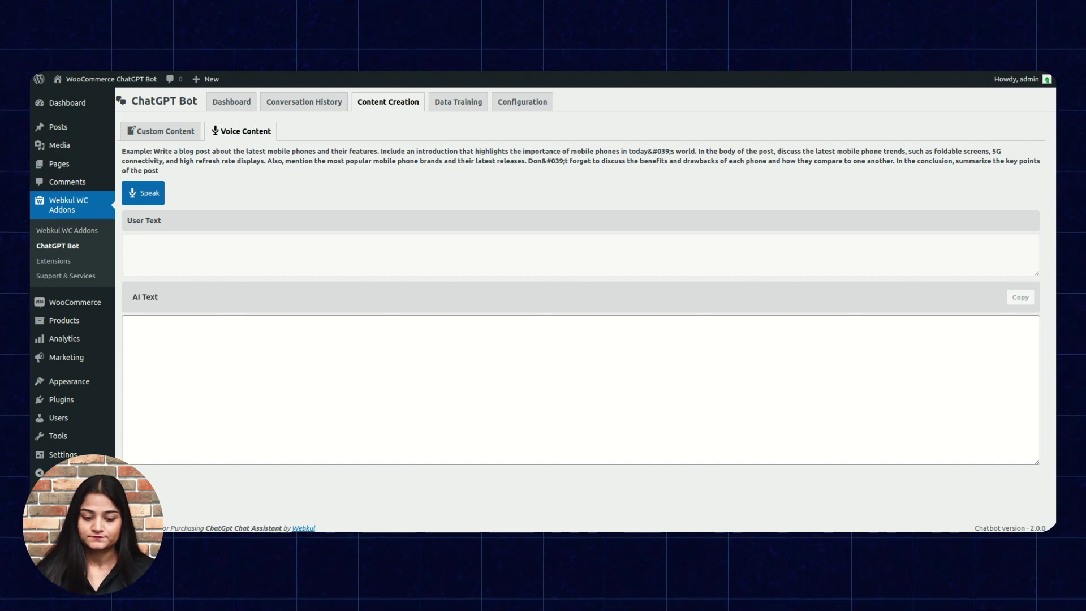
click(298, 103)
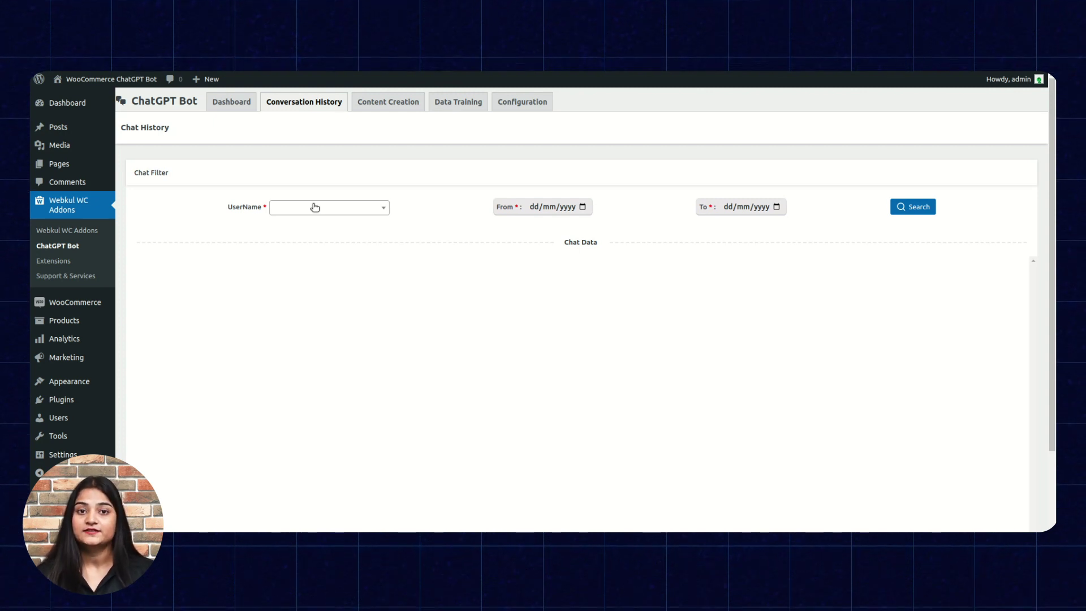
- Filter the selected customer's chats from 01/12/2023 to 15/12/2023, review them, then return to Dashboard
click(315, 207)
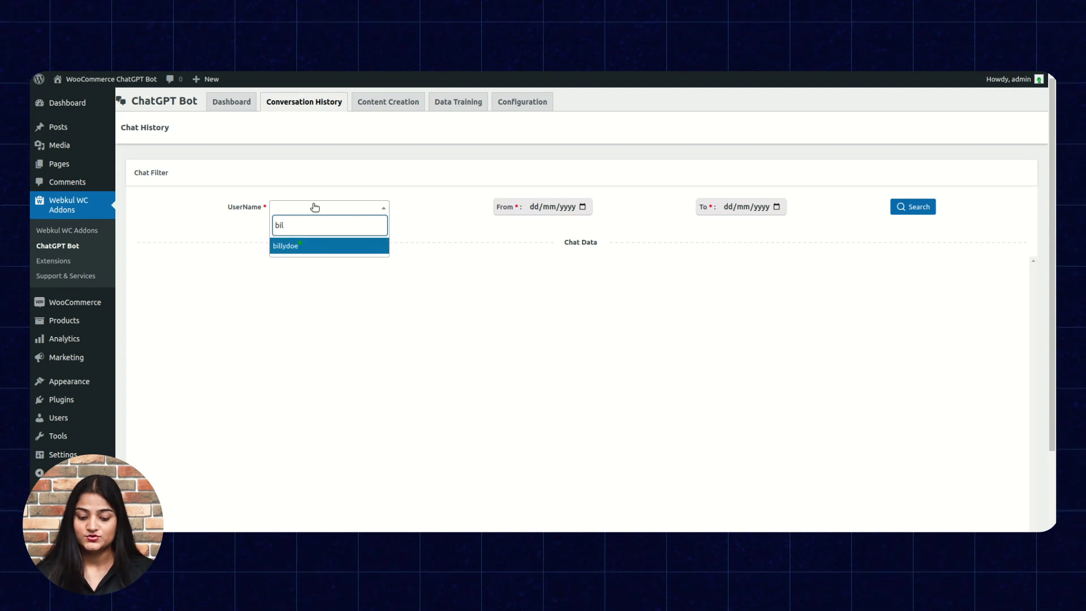
click(547, 207)
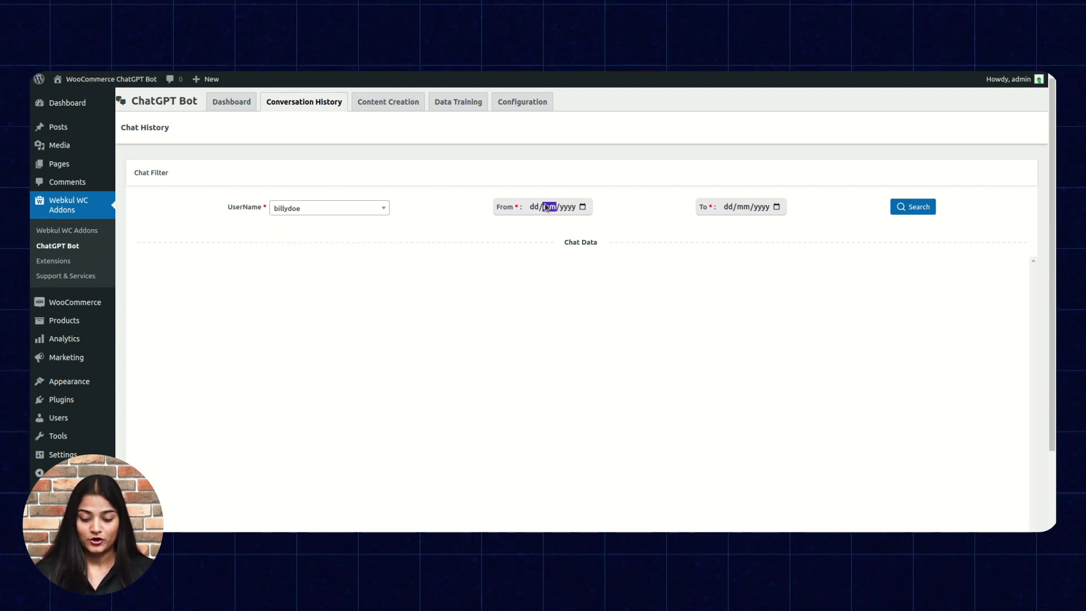
click(582, 207)
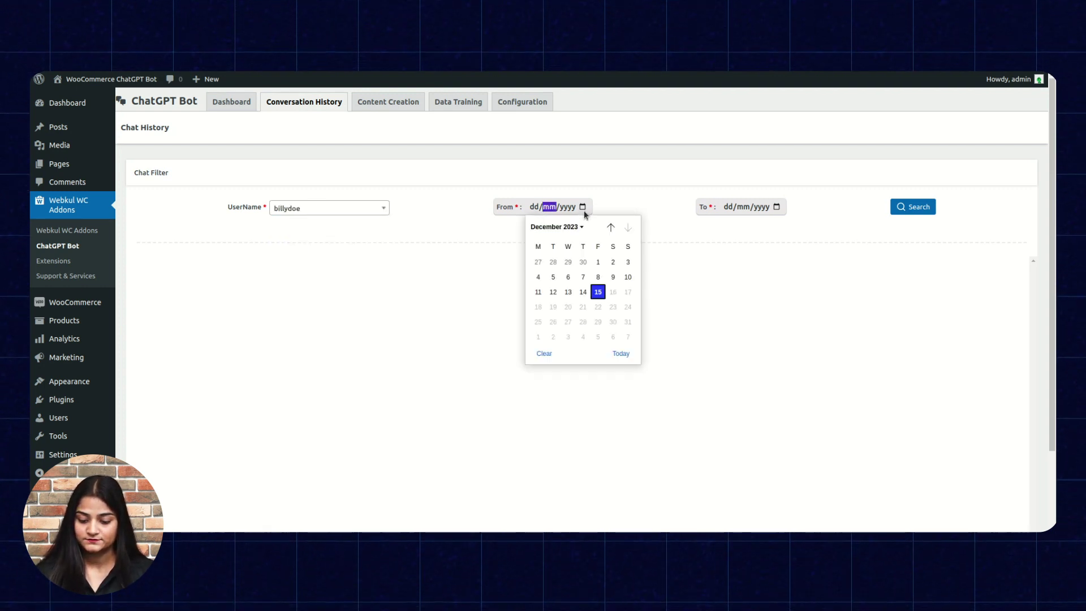
click(598, 264)
click(776, 207)
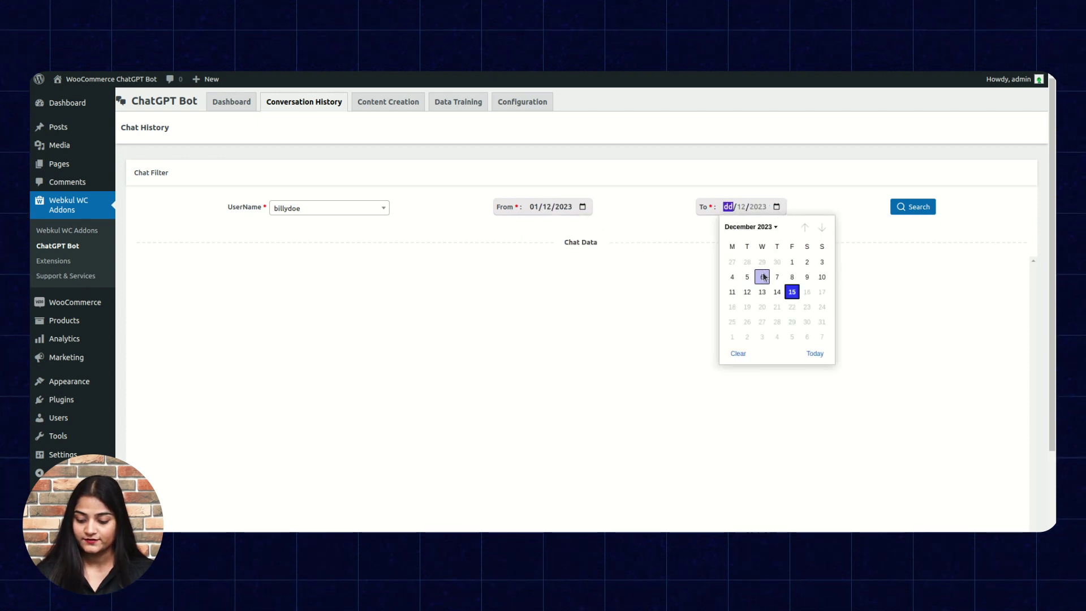
click(792, 291)
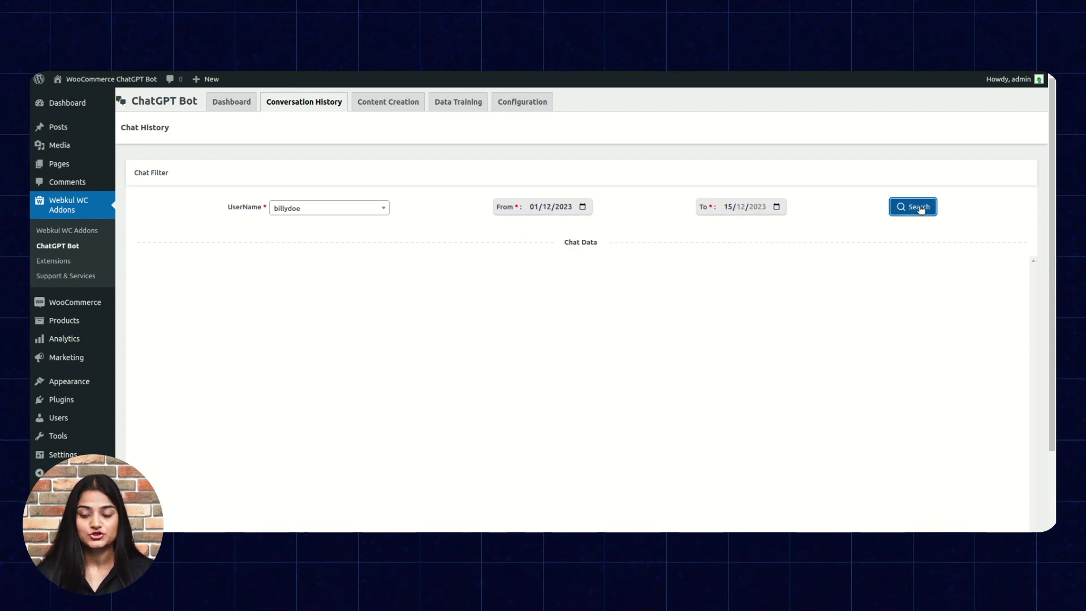
scroll(597, 389, down, 10)
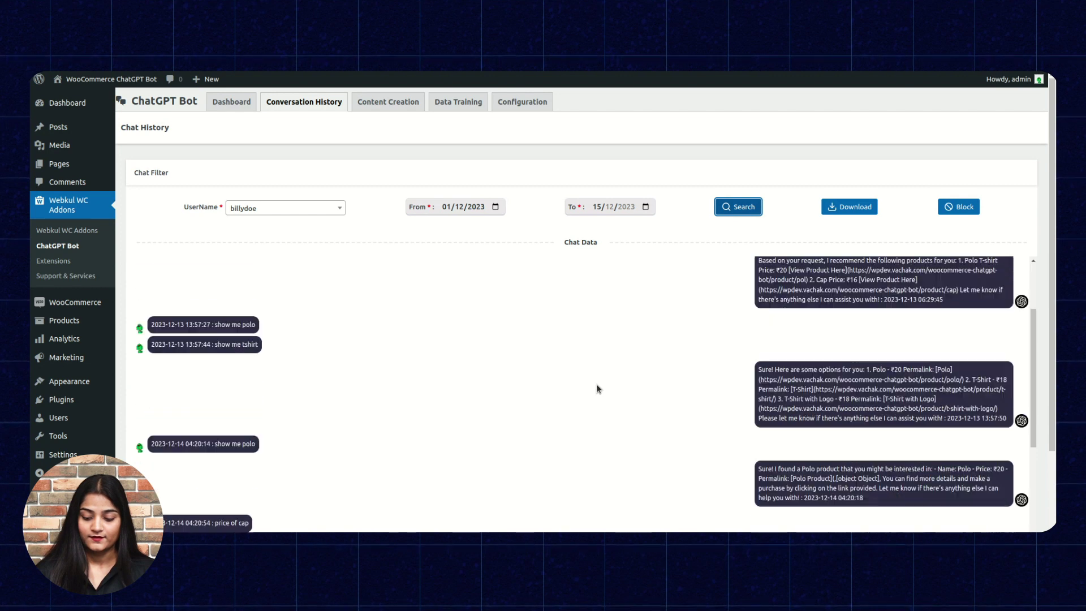
scroll(596, 385, up, 10)
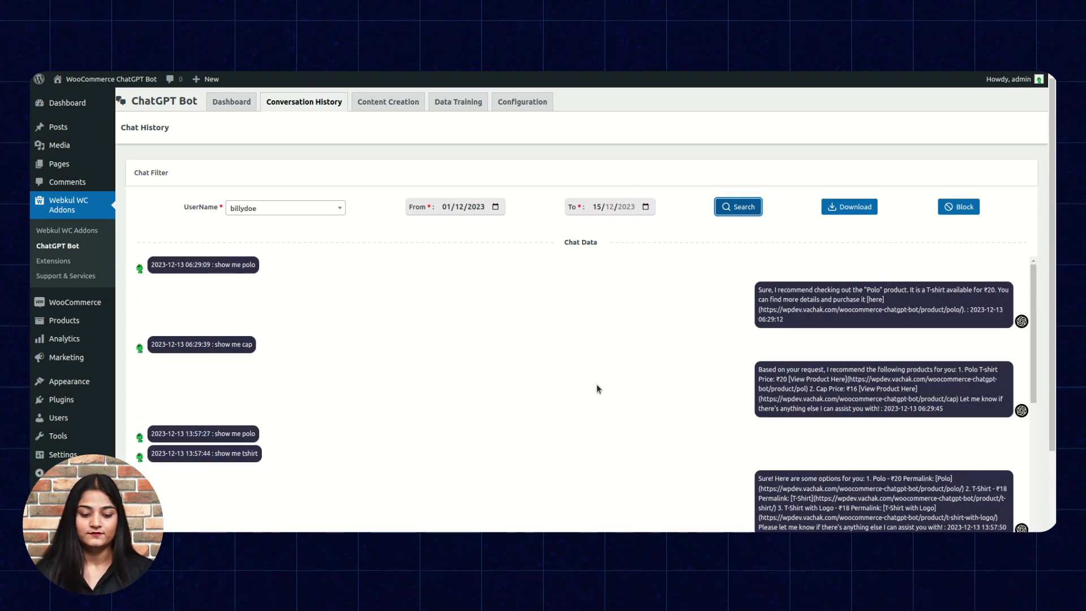
click(225, 100)
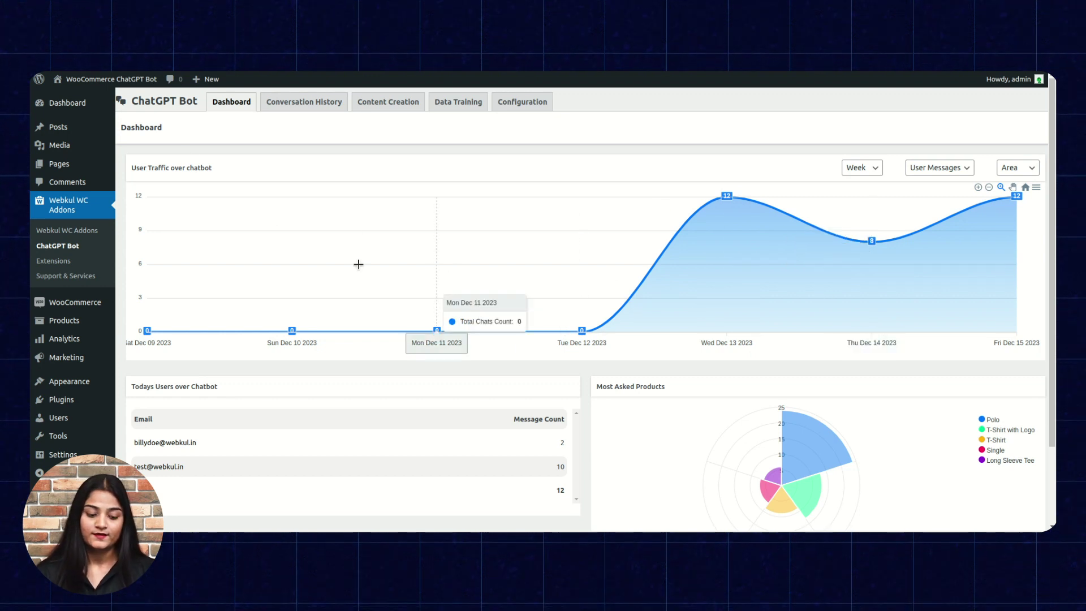
- Bring up the Products submenu in the admin sidebar
mouse_move(59, 175)
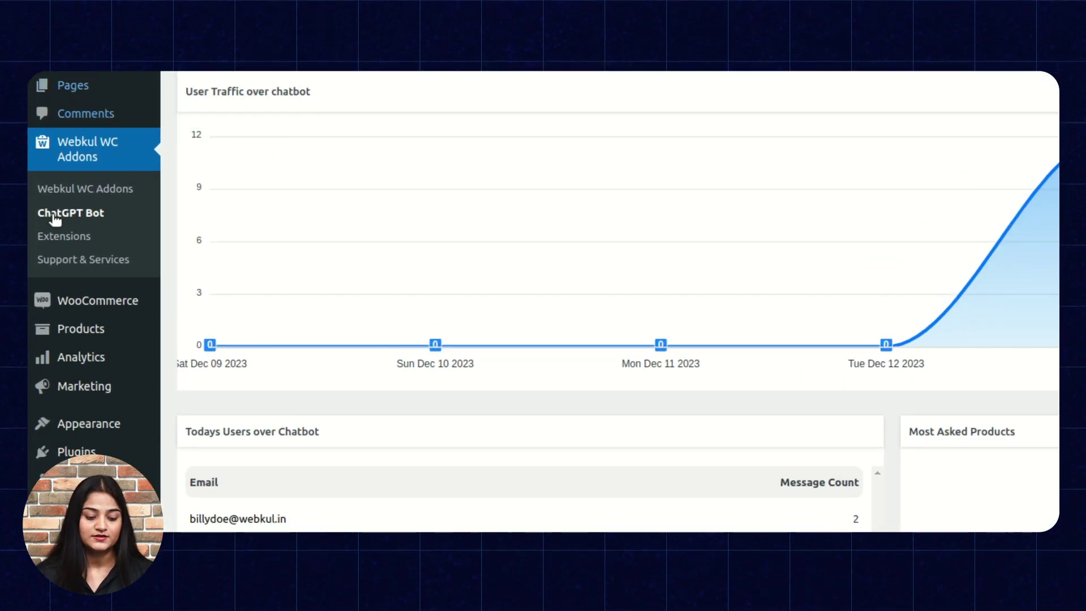
mouse_move(63, 326)
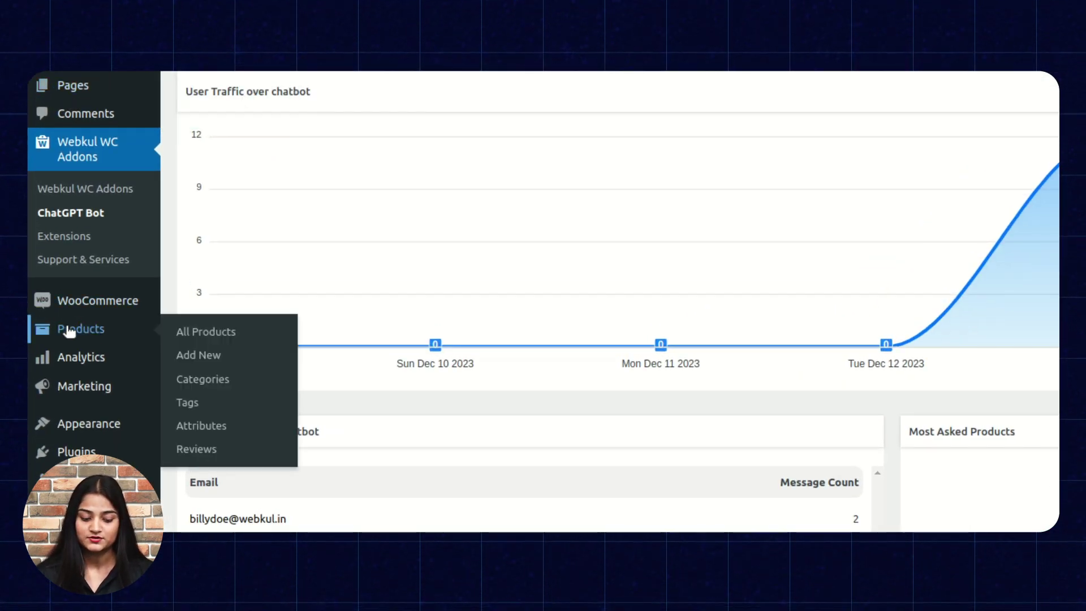
- Open Products > All Products, showing 19 items with the mobile technology draft on top
click(202, 335)
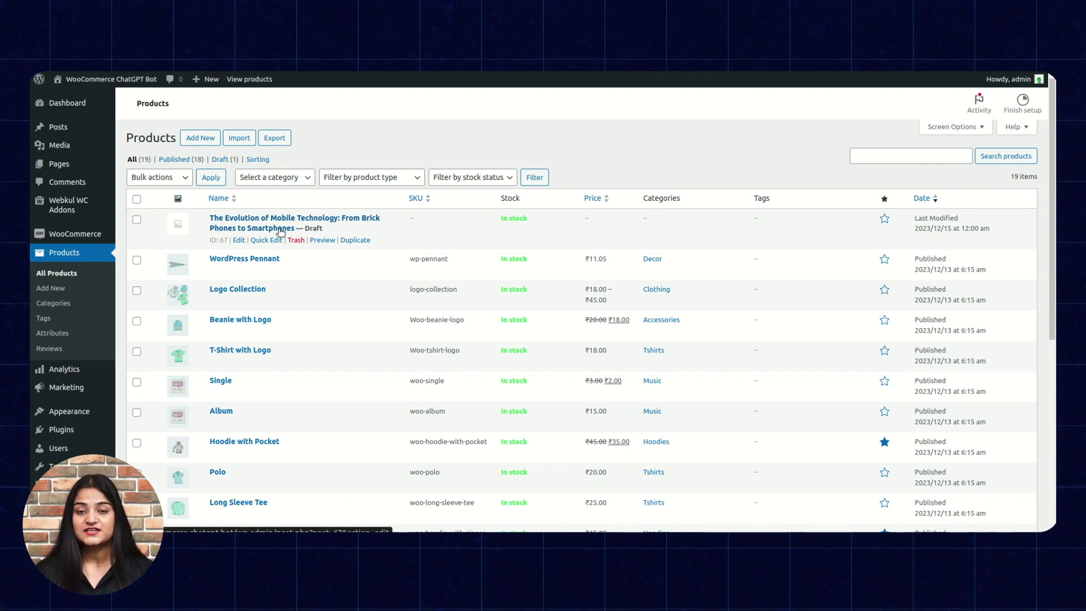
click(238, 241)
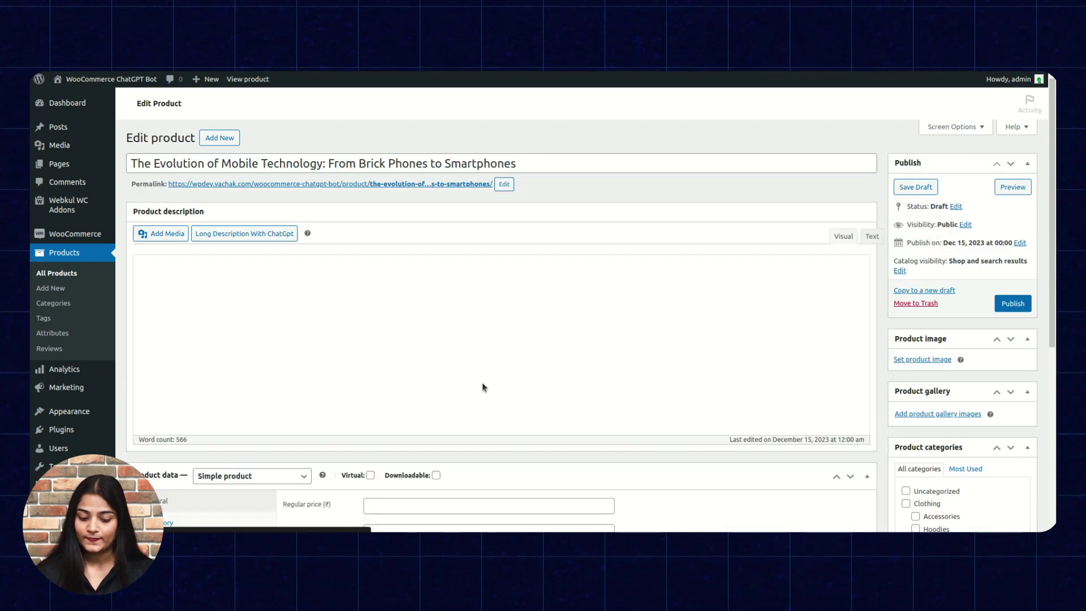
scroll(481, 383, down, 20)
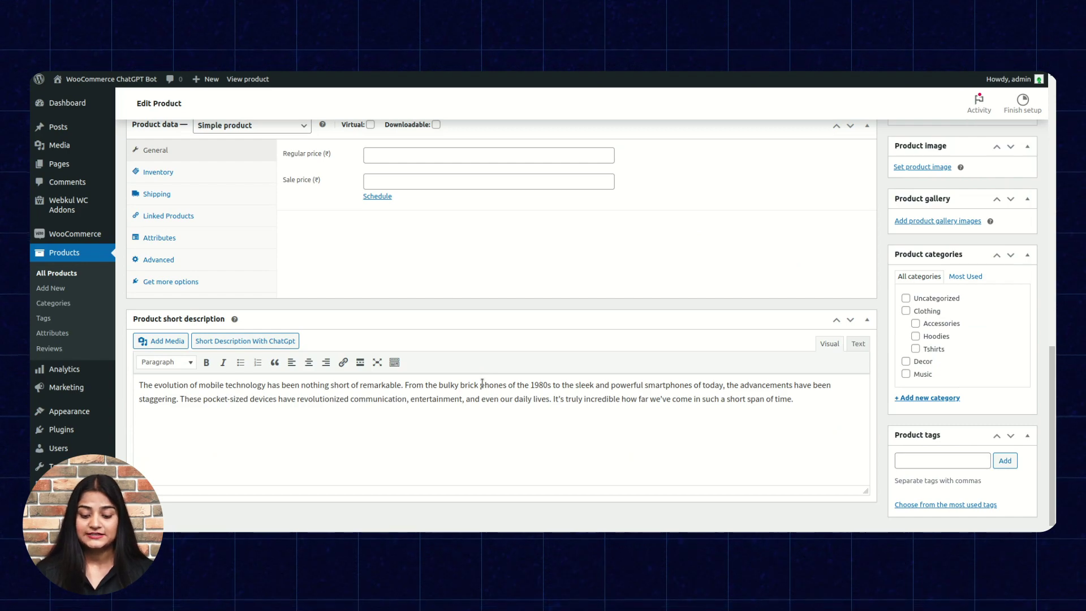
scroll(483, 383, up, 2)
scroll(483, 383, up, 18)
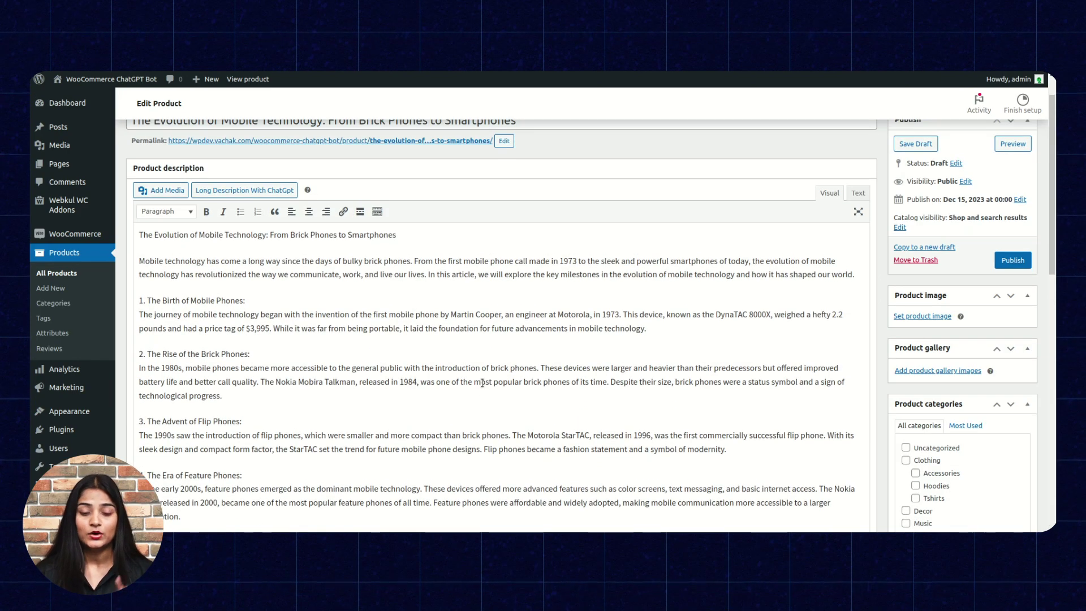
scroll(482, 383, up, 2)
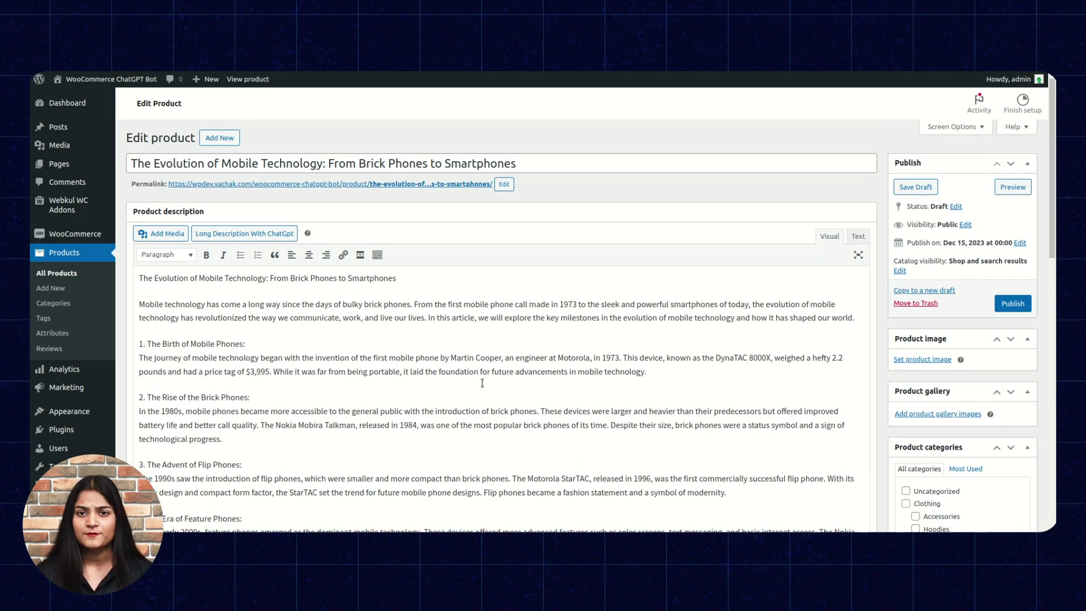
scroll(482, 383, down, 1)
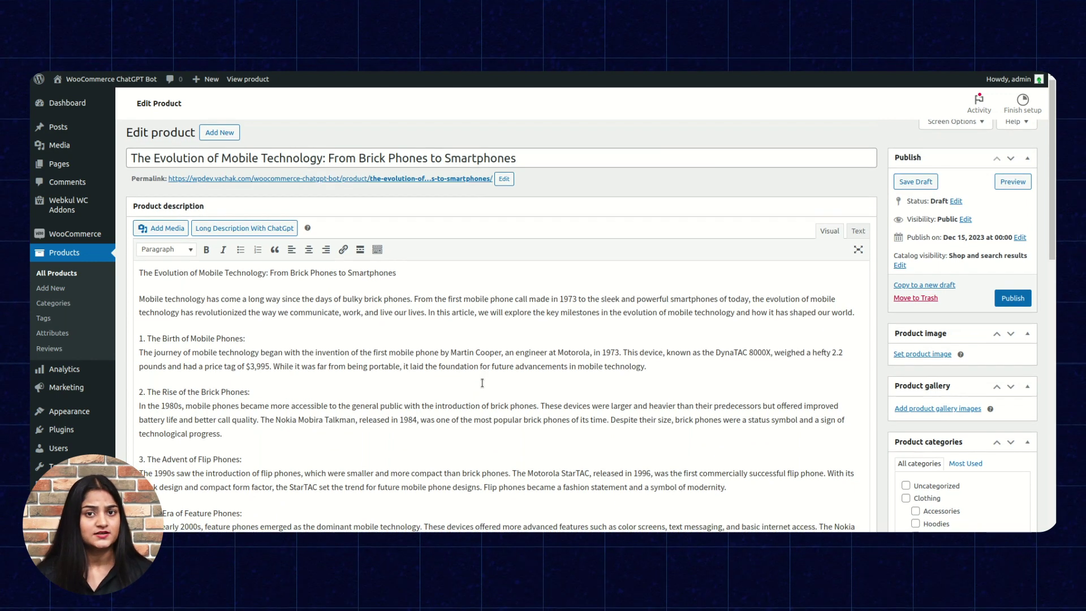
scroll(482, 383, down, 1)
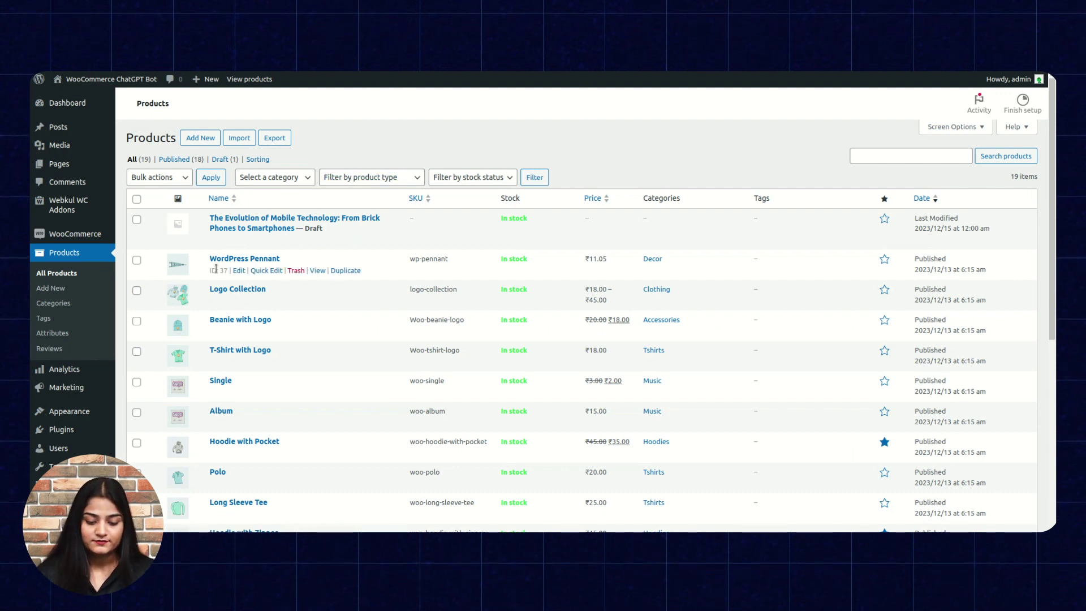
click(239, 272)
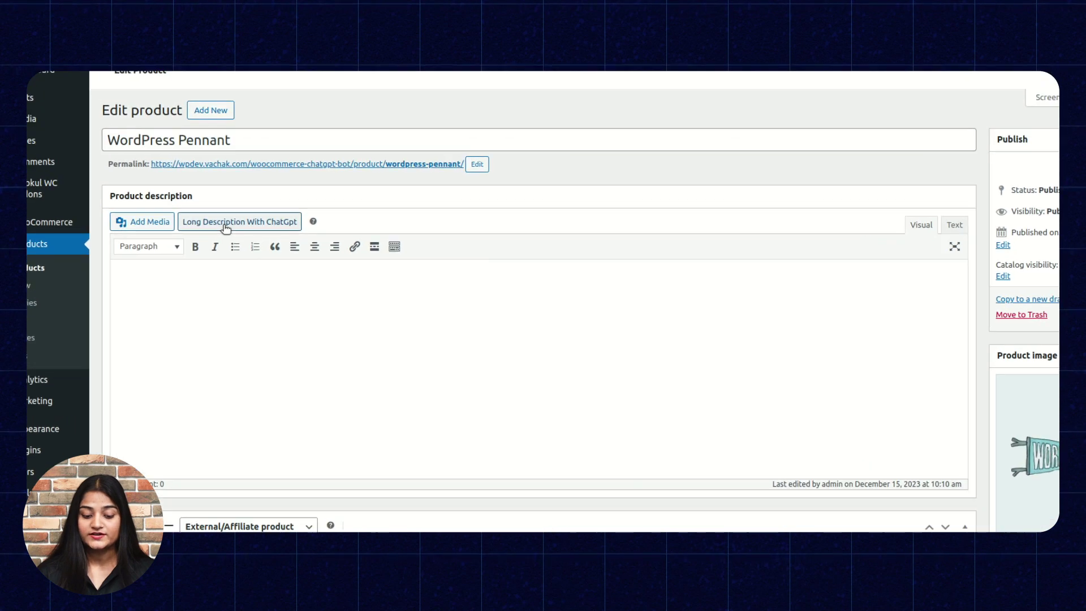
- Generate the WordPress Pennant's long description with ChatGPT, then scroll down to the short description
click(234, 238)
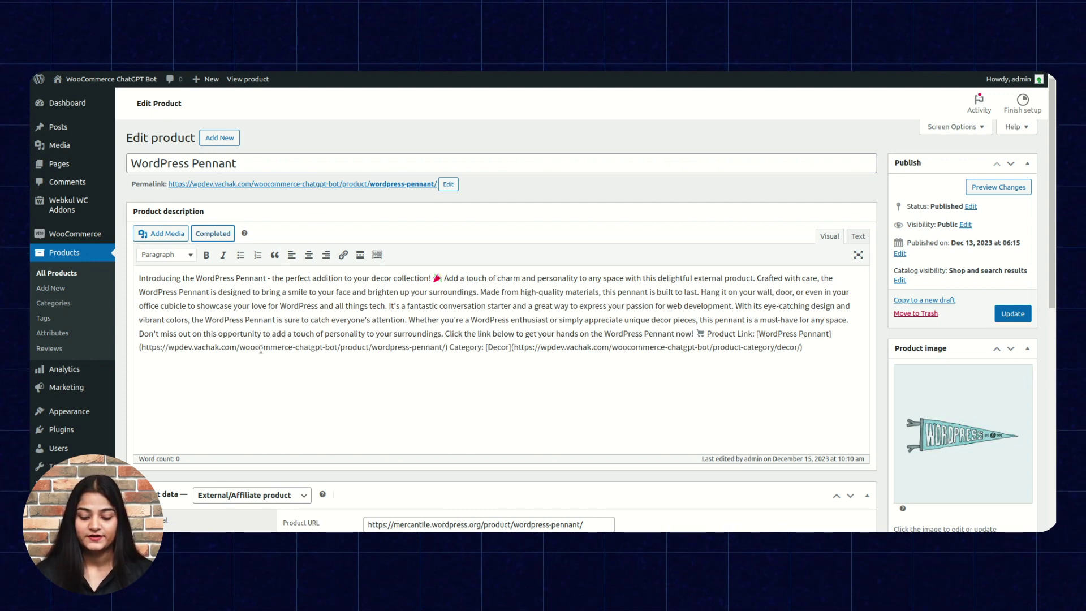
scroll(351, 388, down, 2)
scroll(352, 389, down, 6)
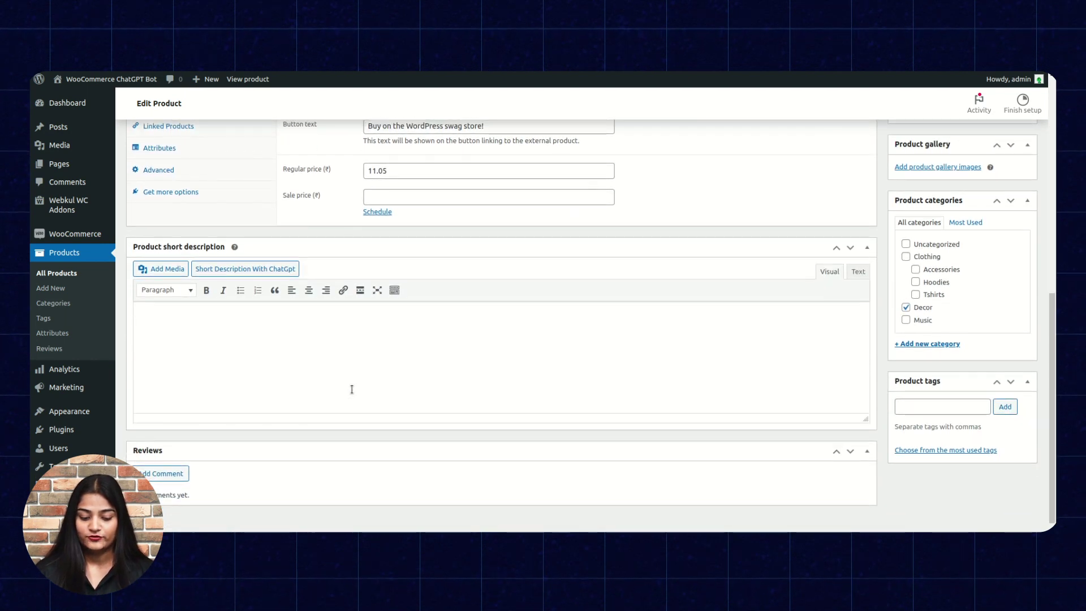
- Add a ChatGPT short description, update the WordPress Pennant product, and return to All Products
scroll(352, 389, down, 1)
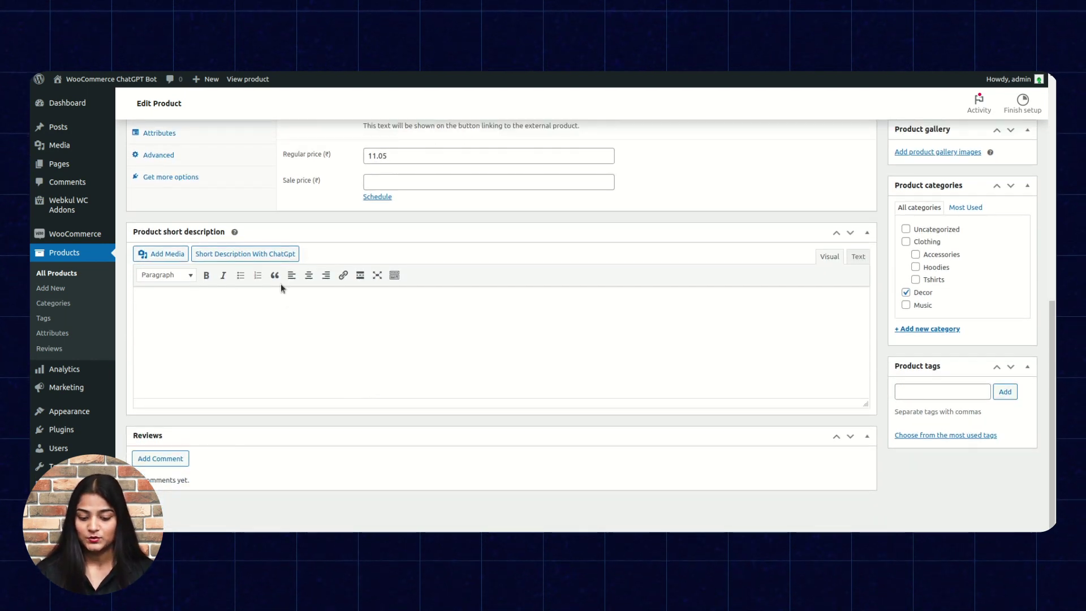
click(227, 254)
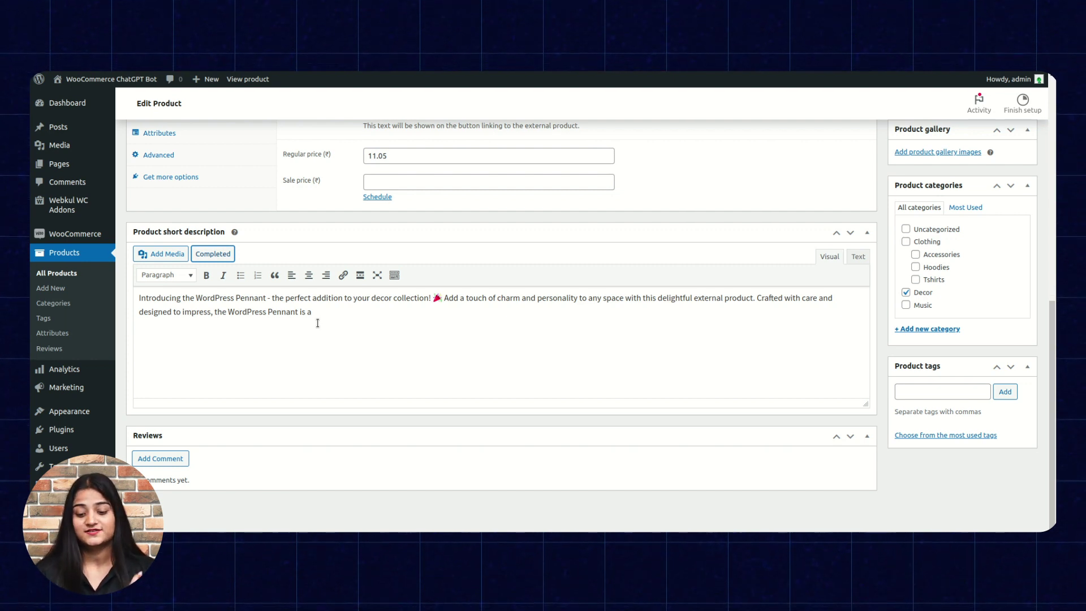
scroll(628, 397, up, 8)
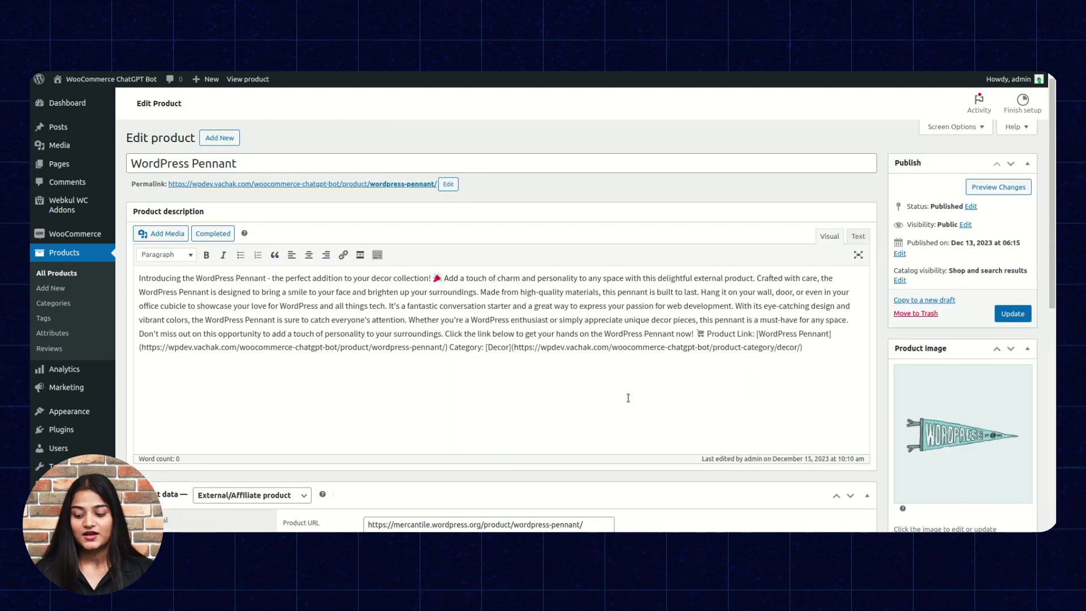
click(1014, 314)
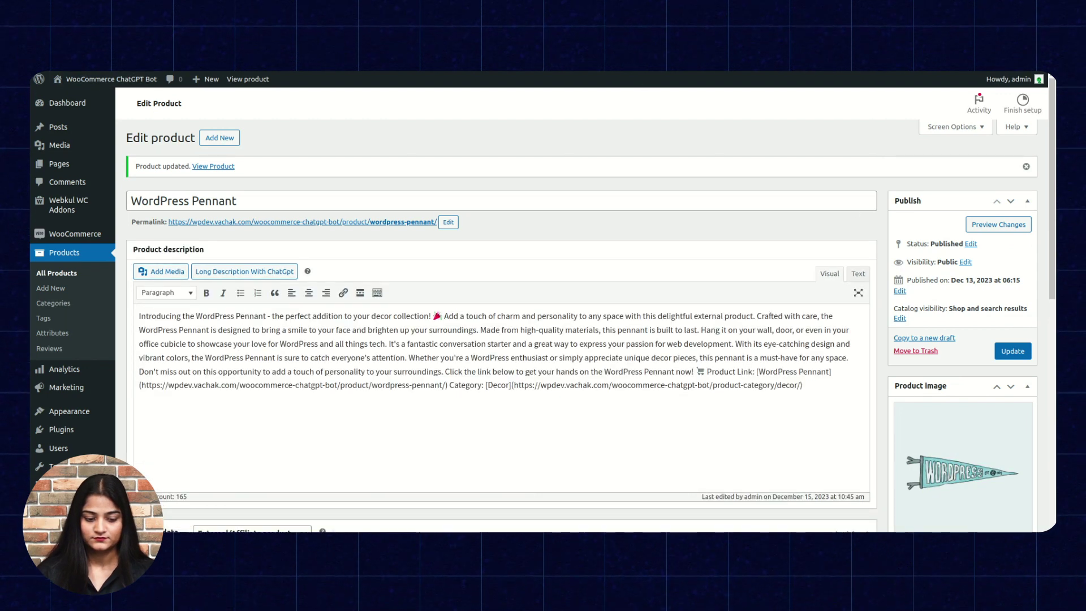
click(53, 275)
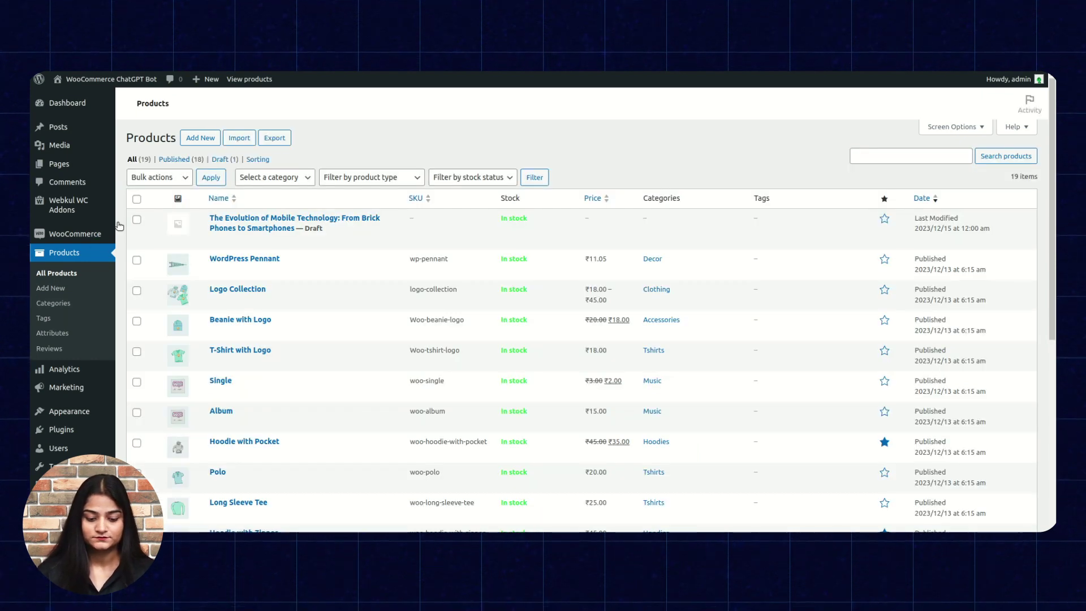
- View the WordPress Pennant storefront page to check its new description, then go to My account
mouse_move(229, 268)
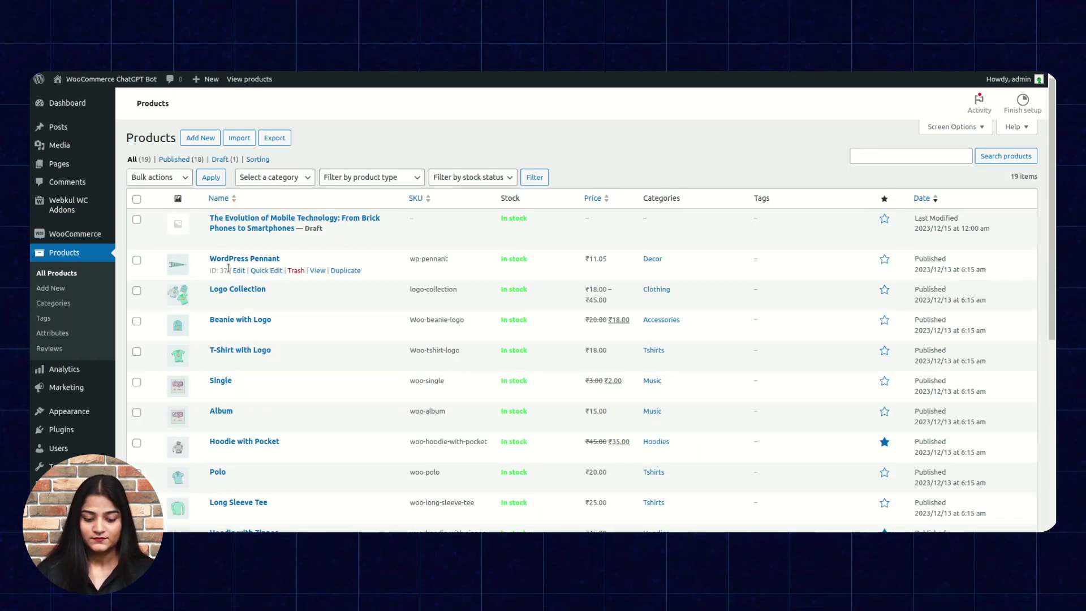
click(317, 271)
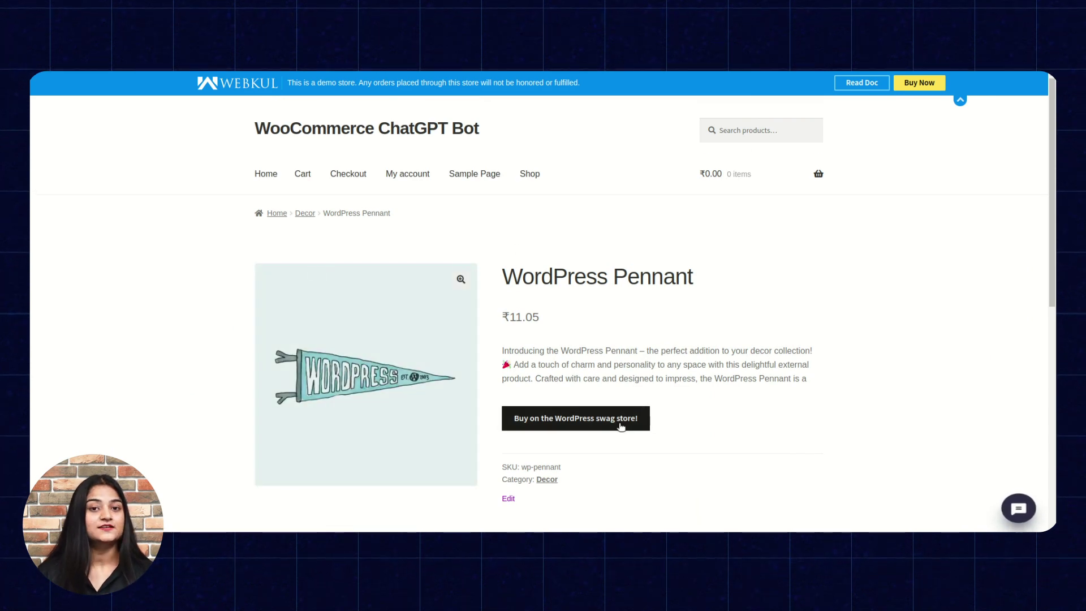
scroll(621, 426, down, 5)
scroll(621, 426, up, 5)
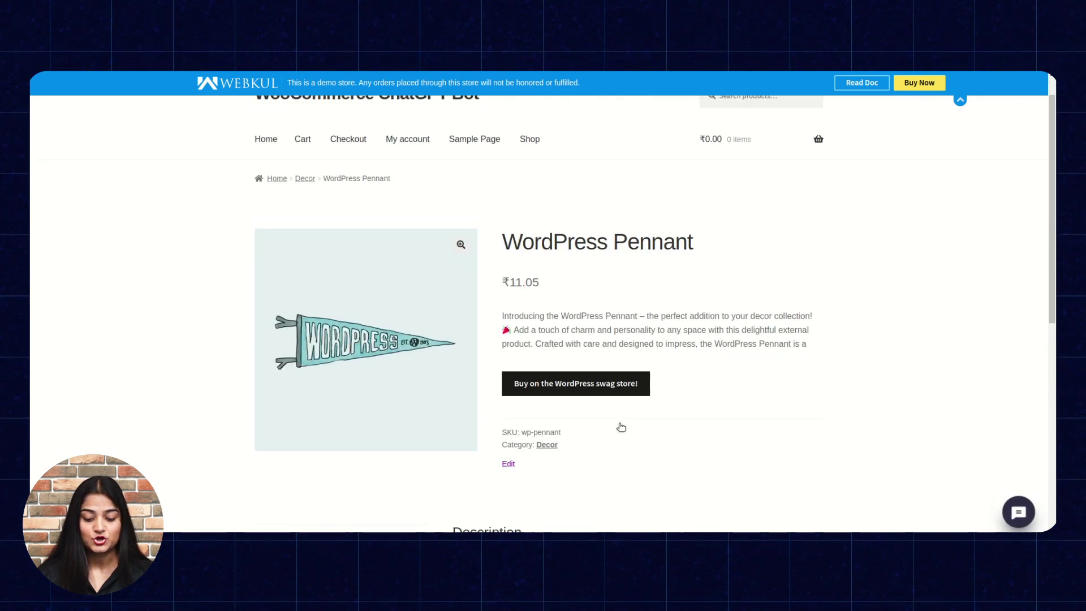
scroll(621, 426, down, 3)
scroll(621, 426, up, 4)
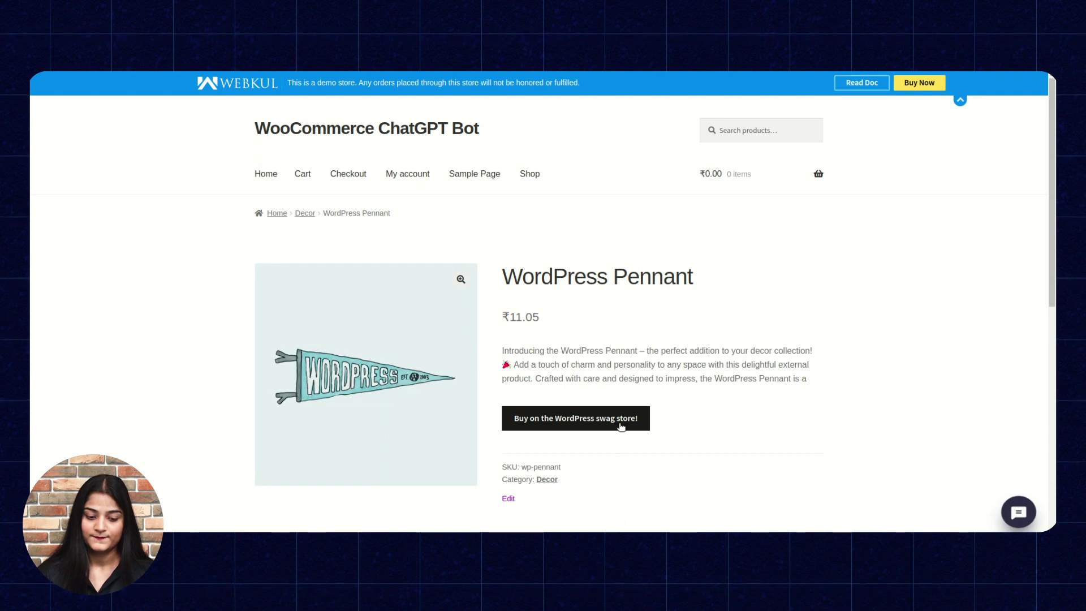
click(621, 426)
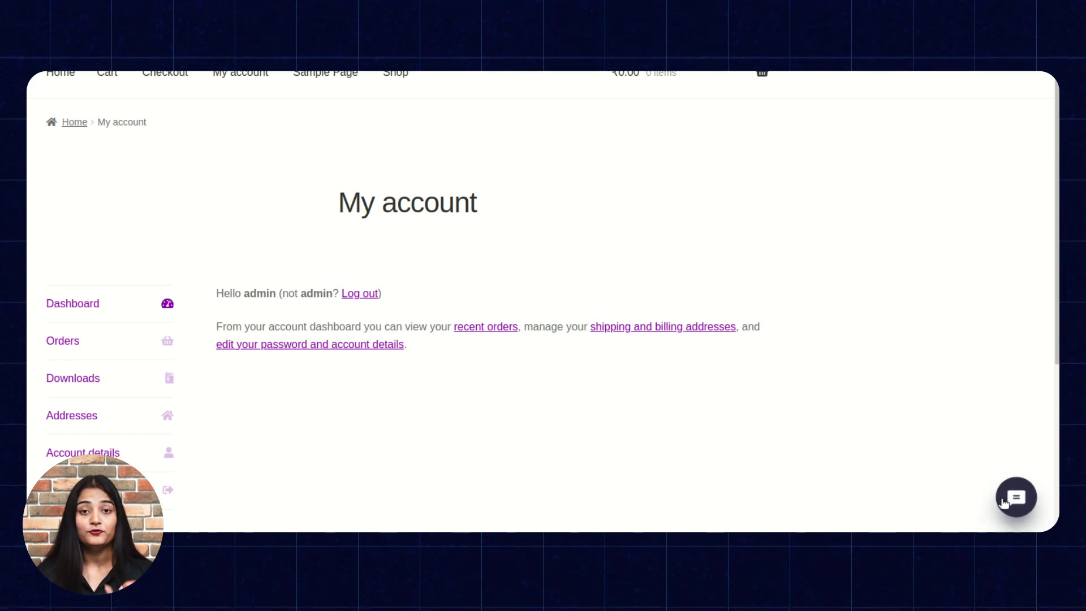
- Ask the chatbot 'what is the price of beanie?' and follow its ₹18 answer's link to the Beanie page
click(1012, 503)
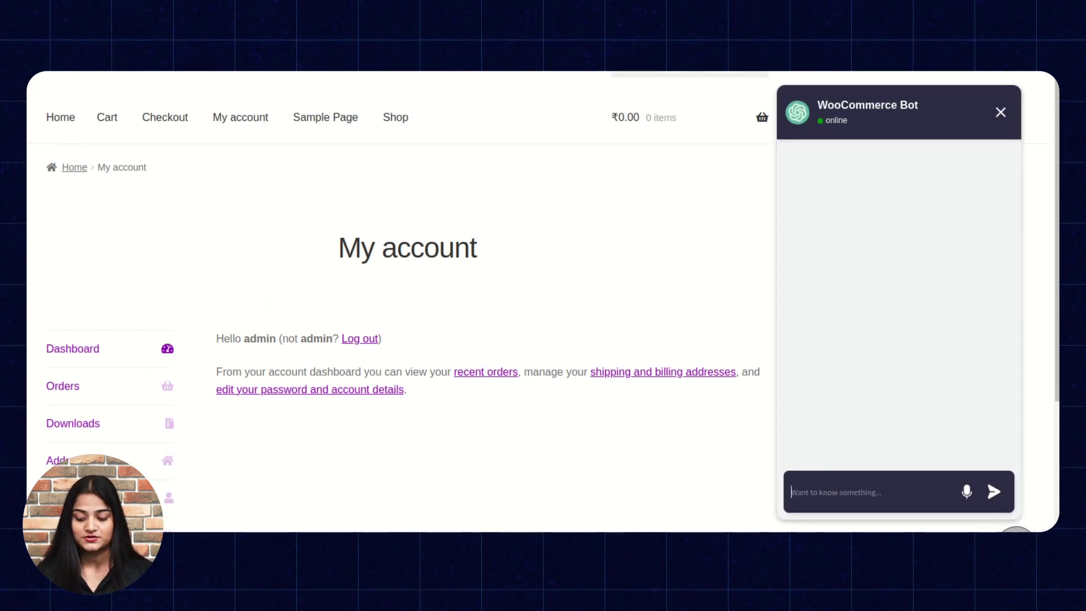
click(860, 509)
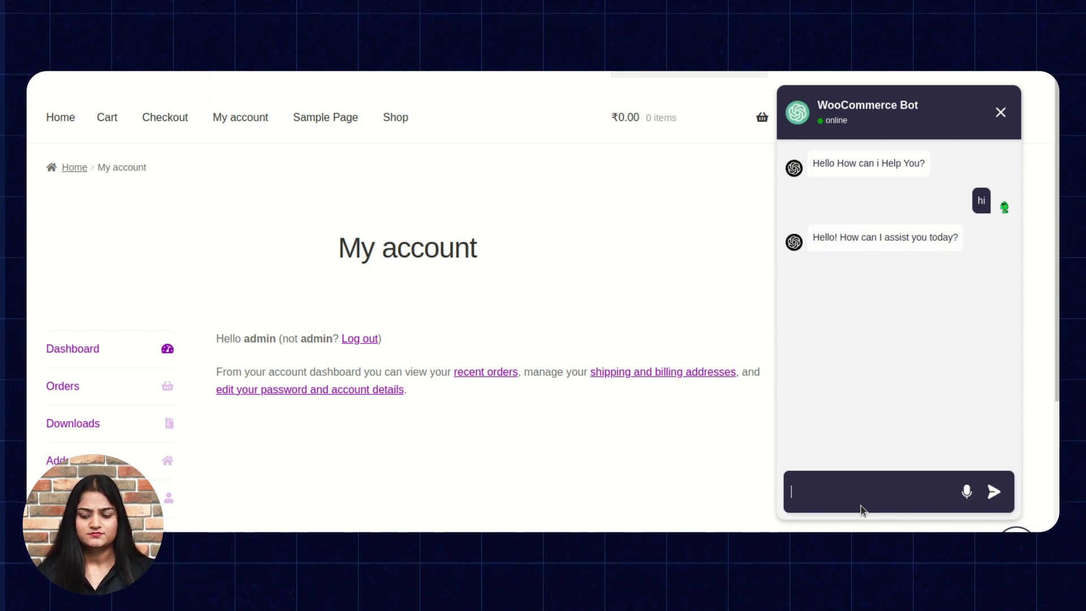
text(what)
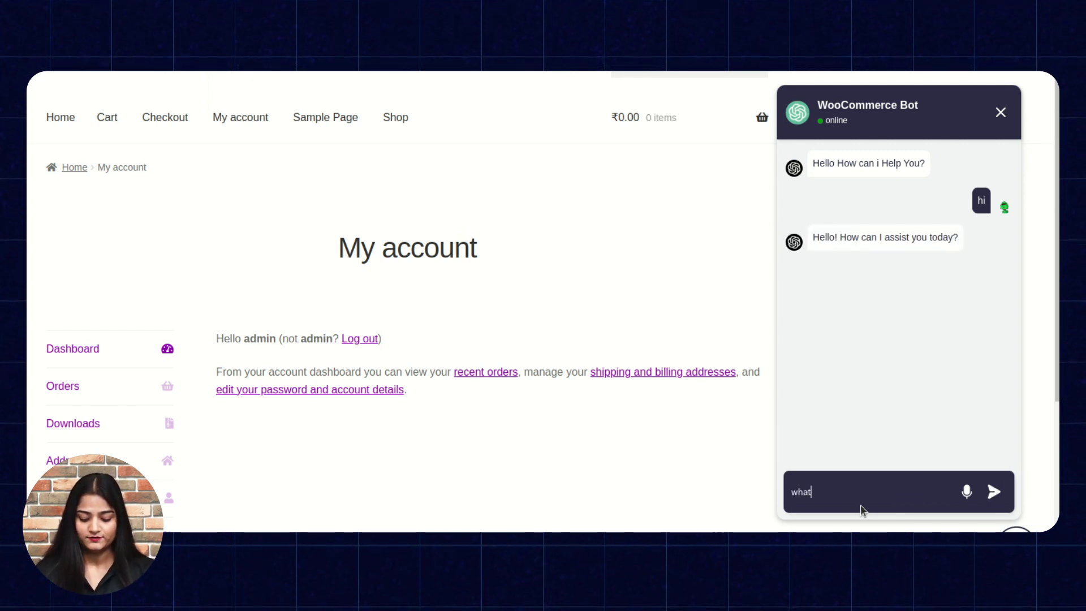
text( is the price)
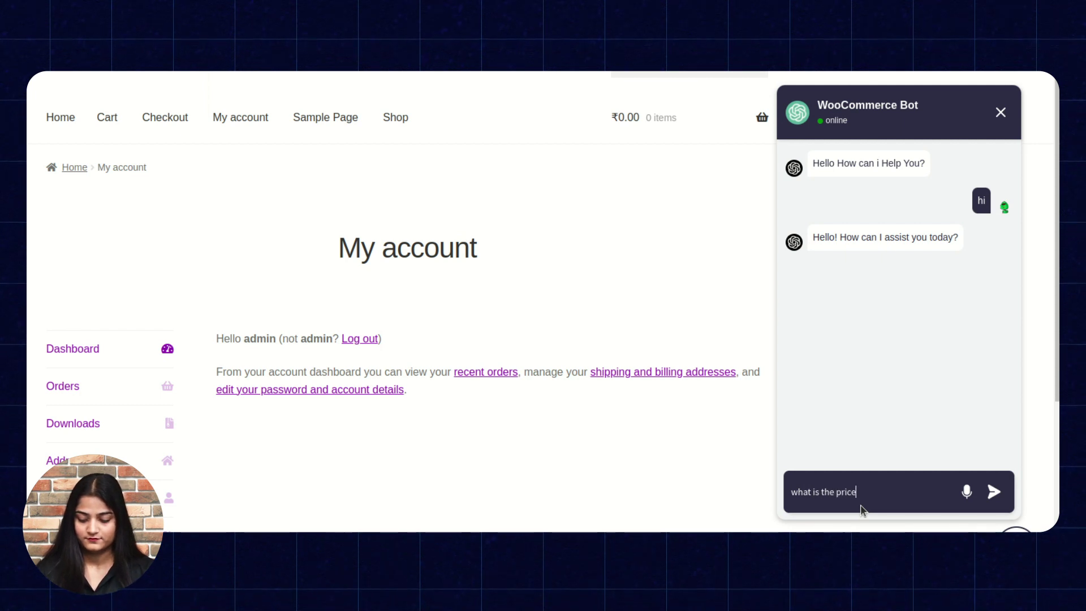
text( of beanie)
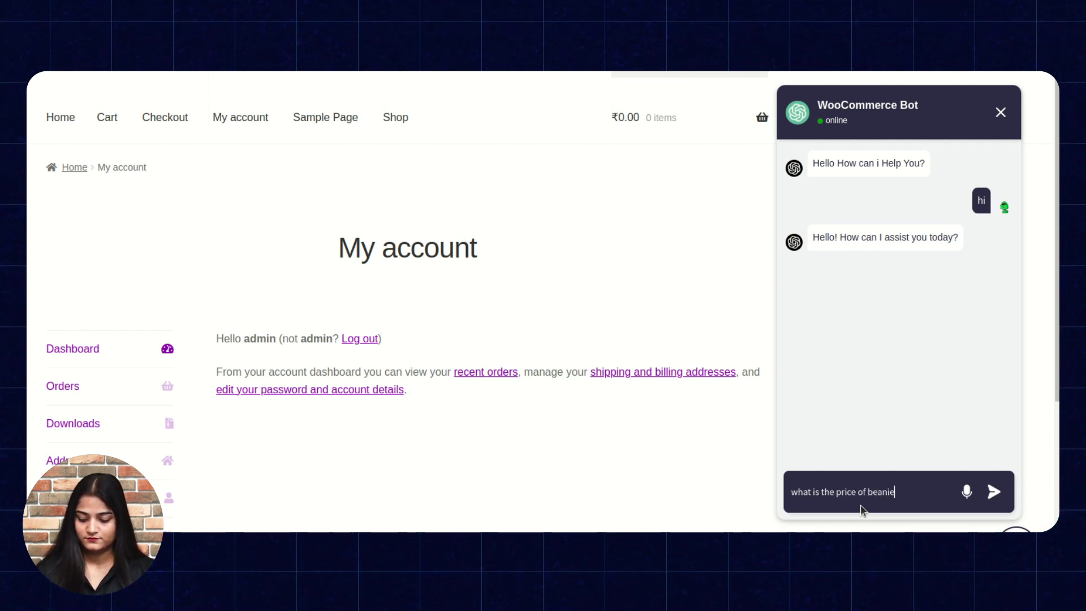
text(?)
key(Return)
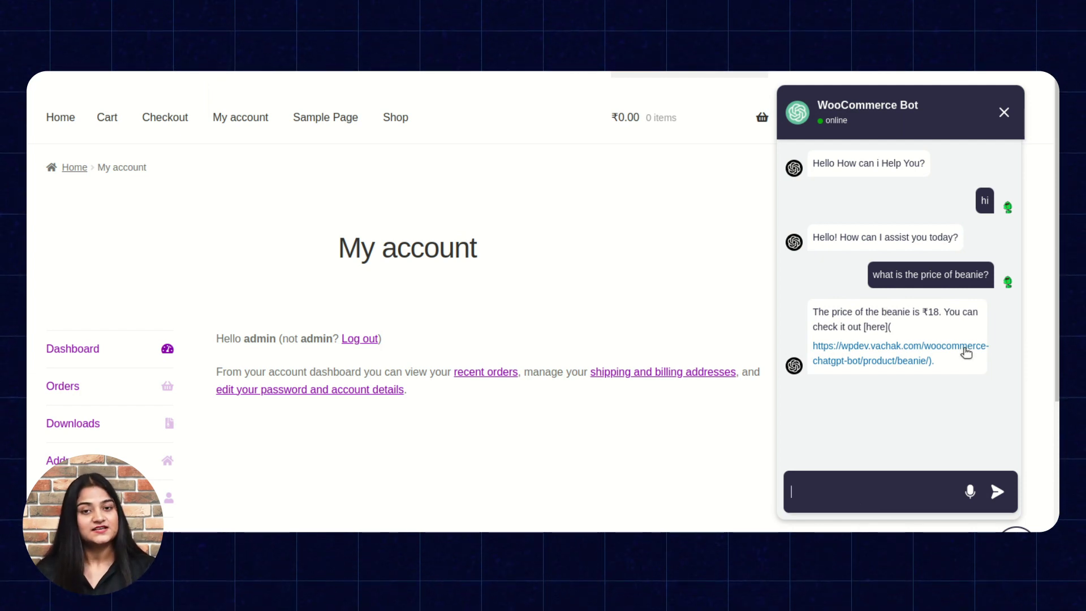
click(916, 356)
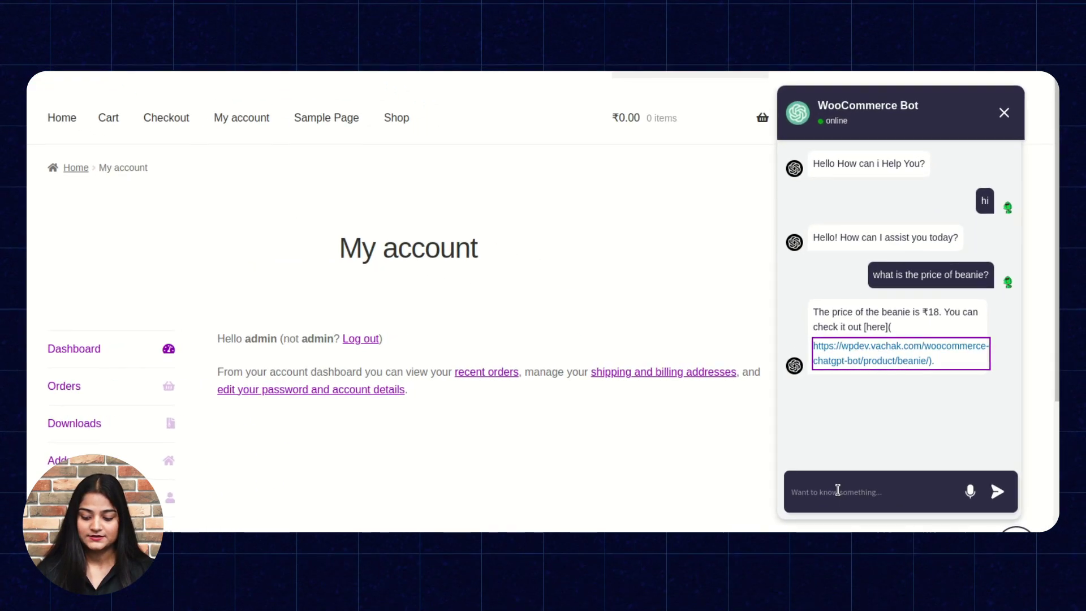
- Ask the chatbot 'provide the link of polo' and follow its reply link to the ₹20.00 Polo page
click(837, 490)
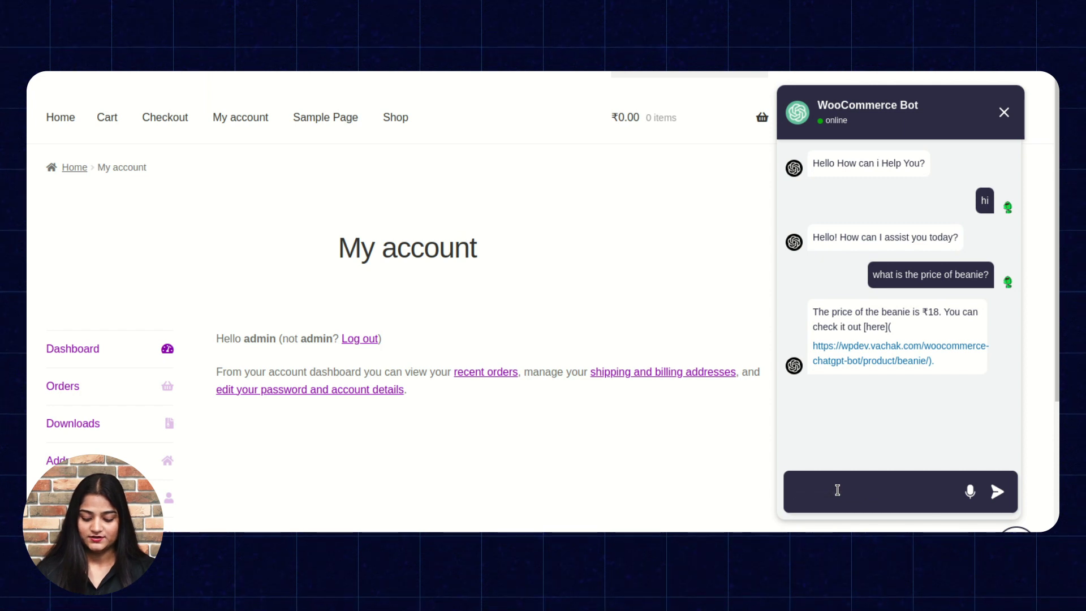
text(provide)
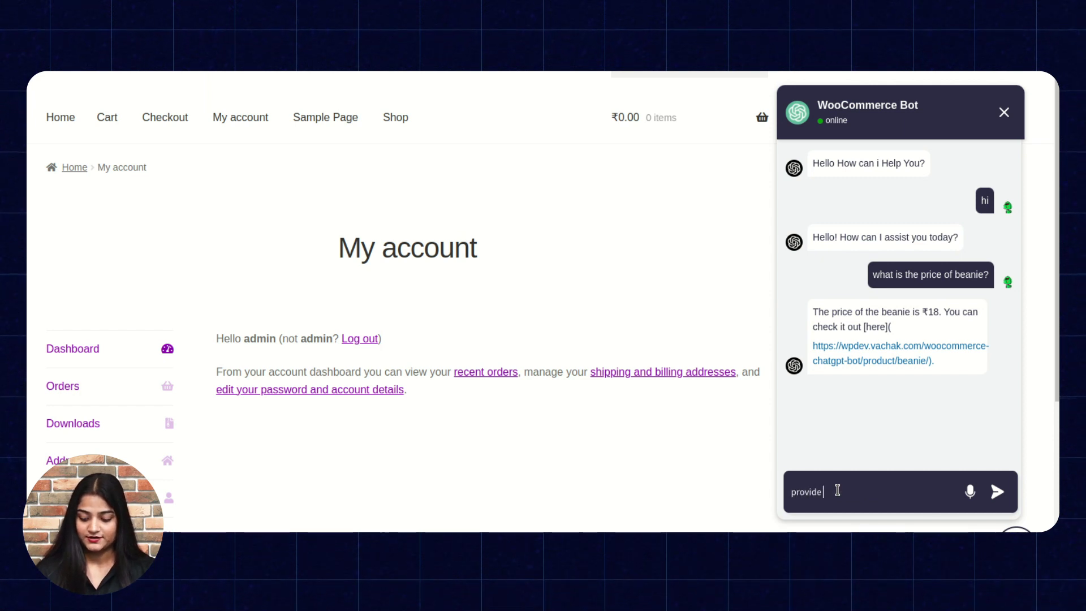
text( the linkno)
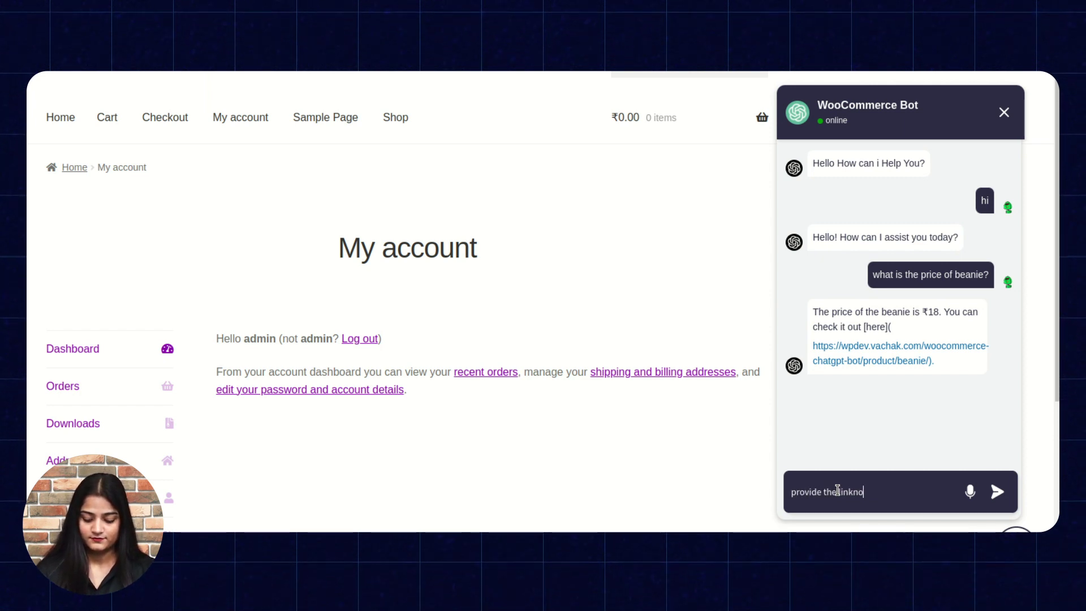
text(f polo)
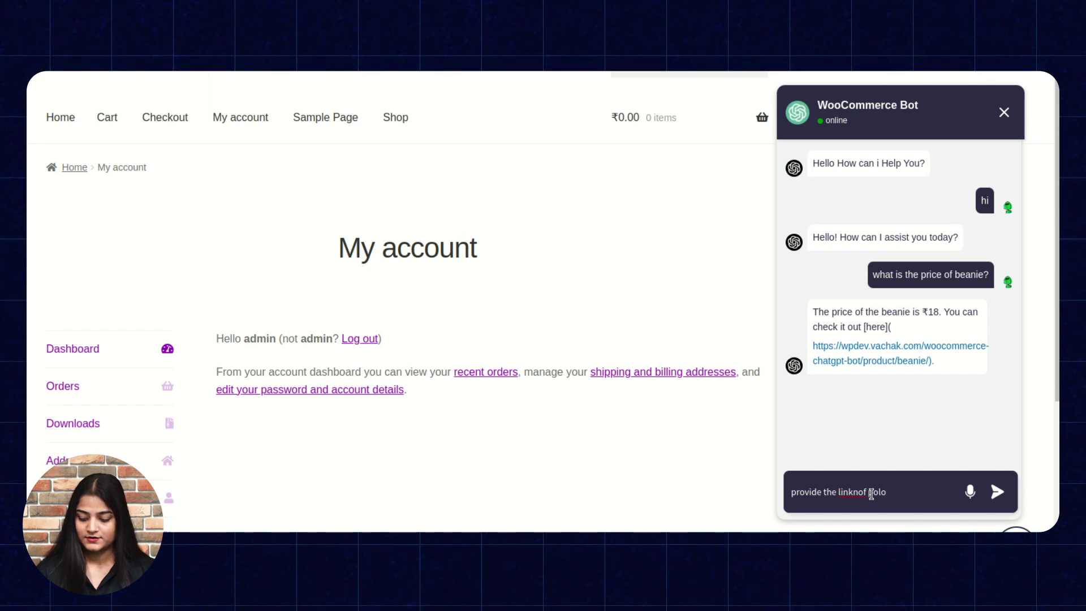
click(853, 493)
key(BackSpace)
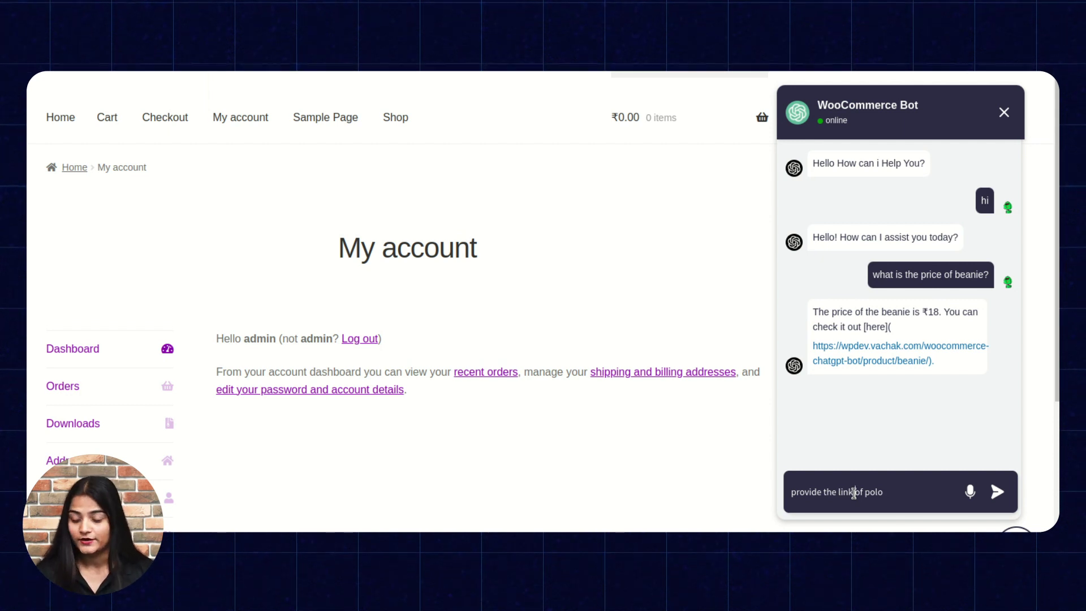
key(Return)
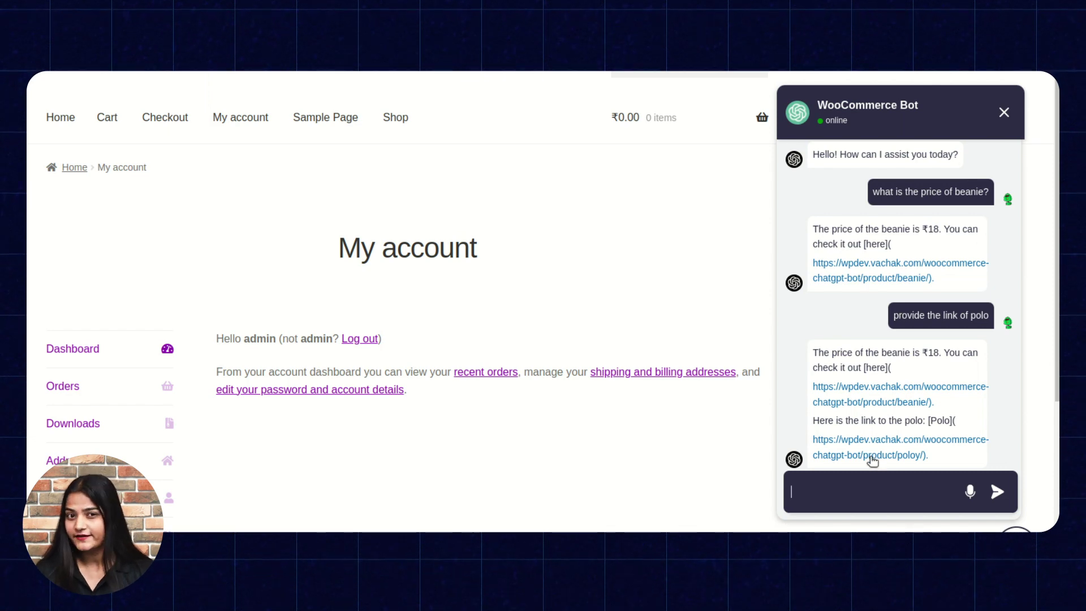
click(872, 461)
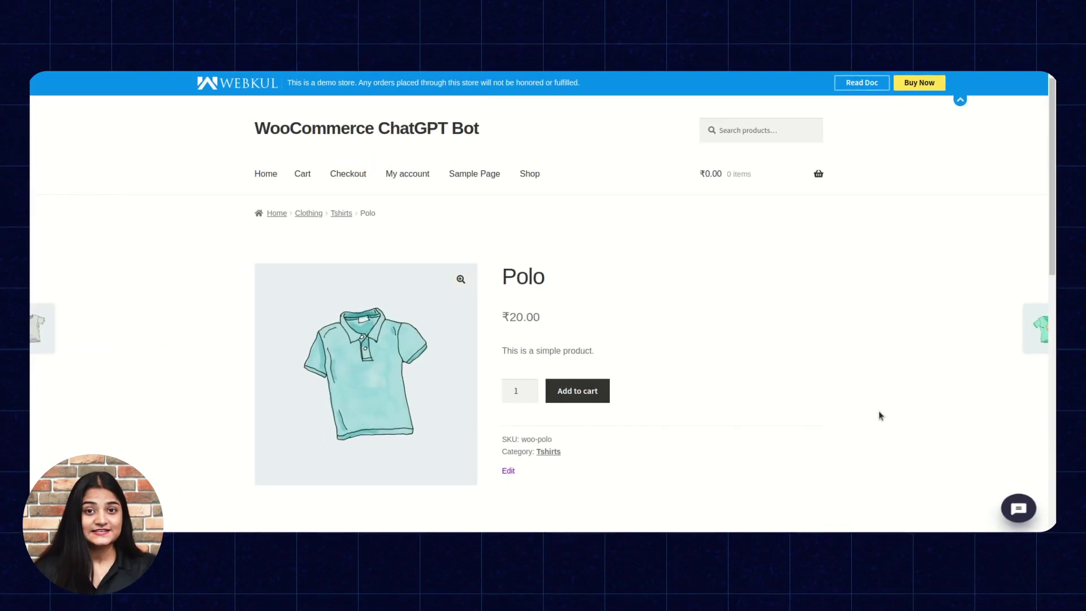